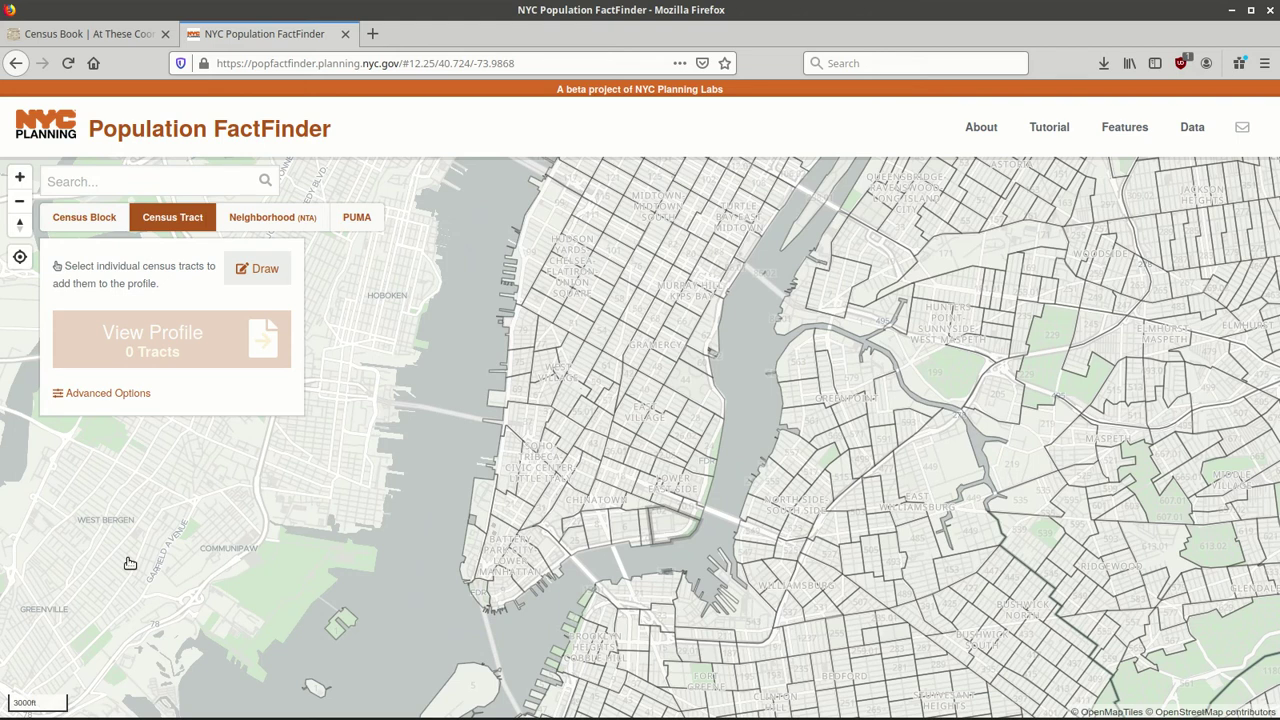
# - Compare the map boundaries at the neighborhood, census tract, census block and PUMA levels
pyautogui.click(298, 229)
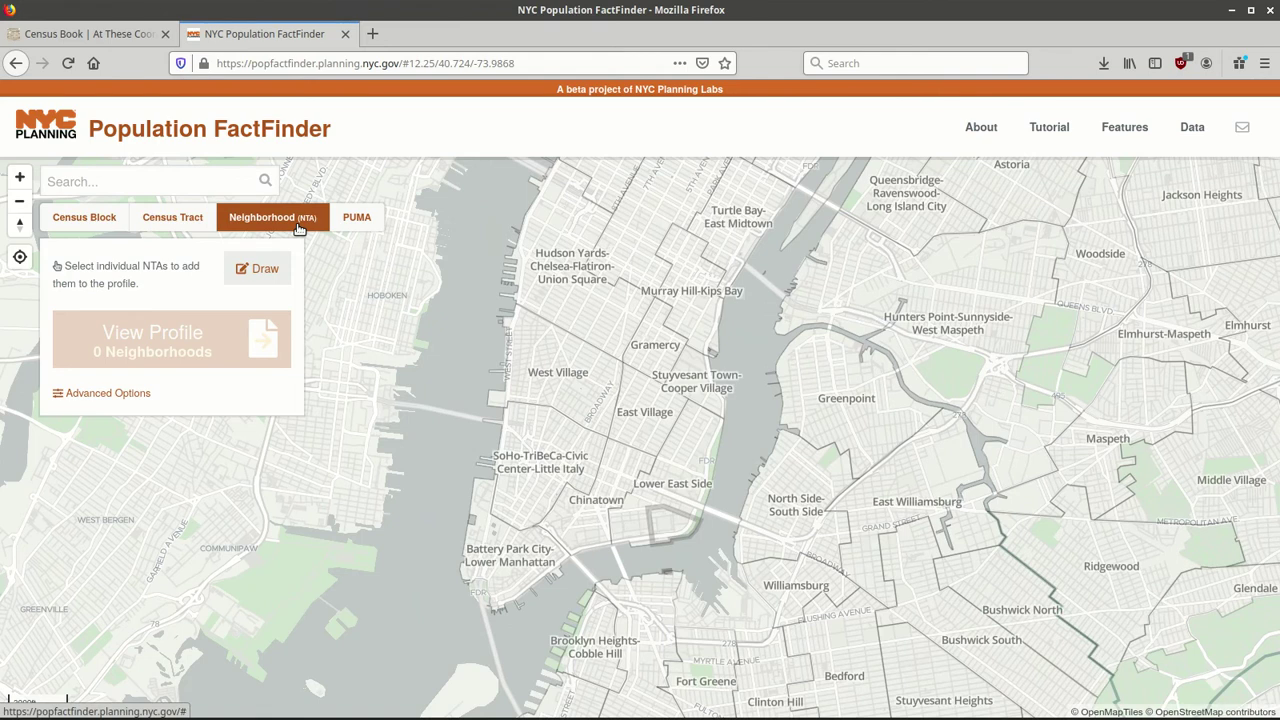
pyautogui.click(186, 225)
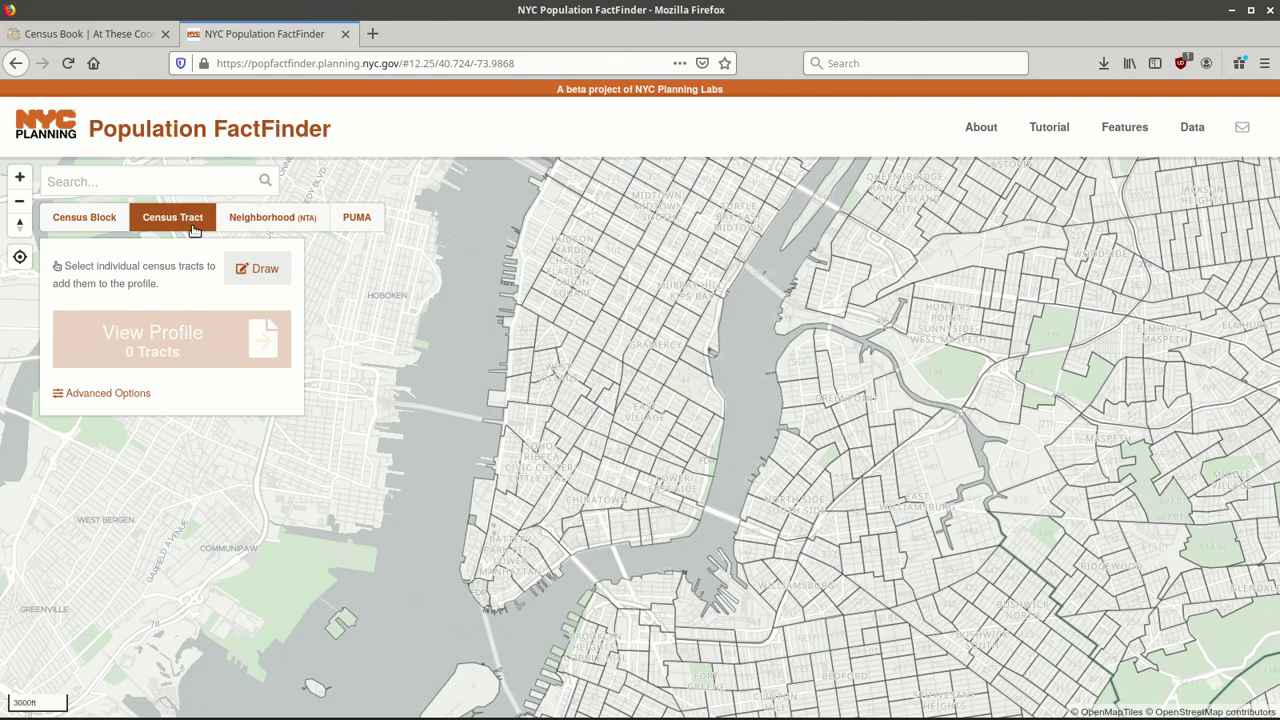
pyautogui.click(245, 229)
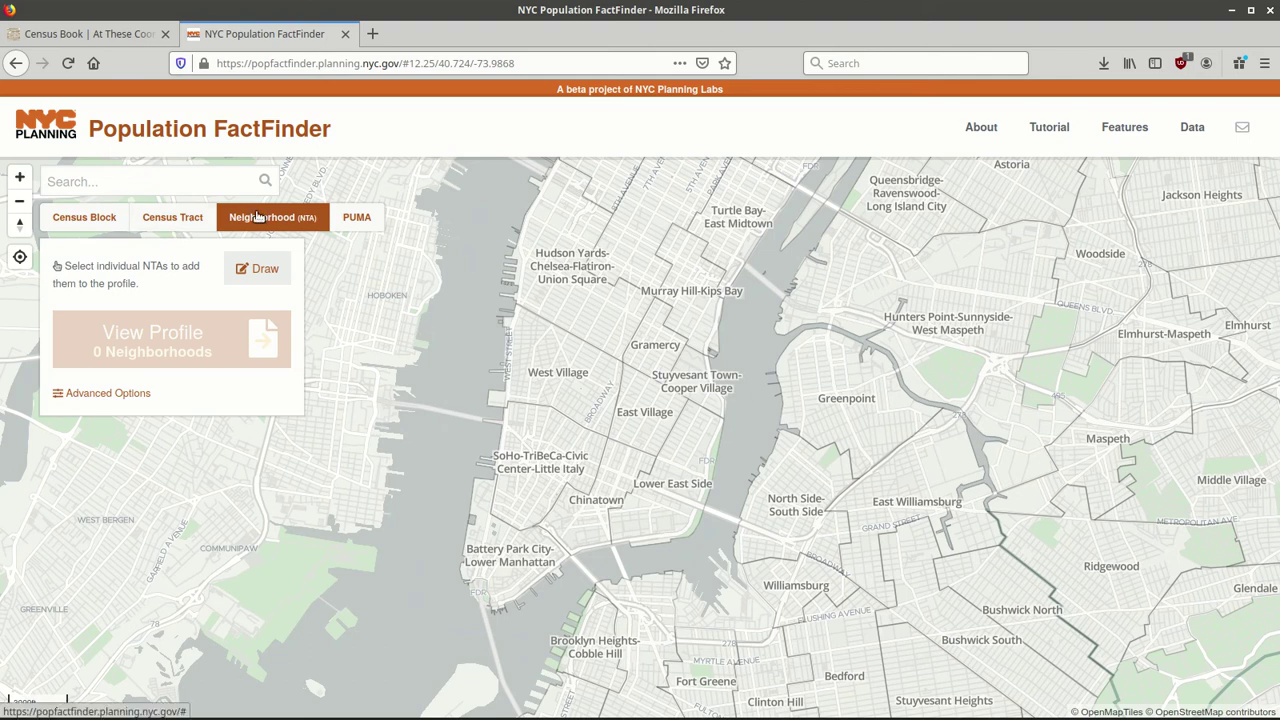
pyautogui.click(165, 219)
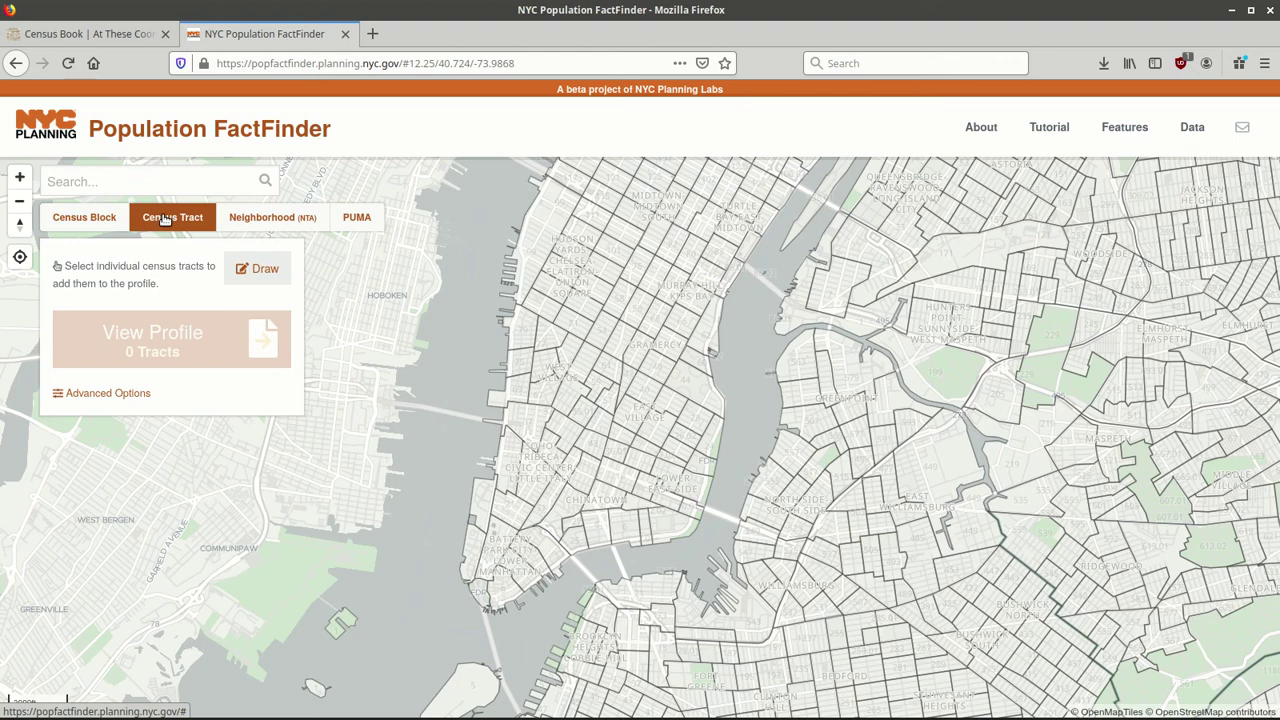
pyautogui.click(108, 222)
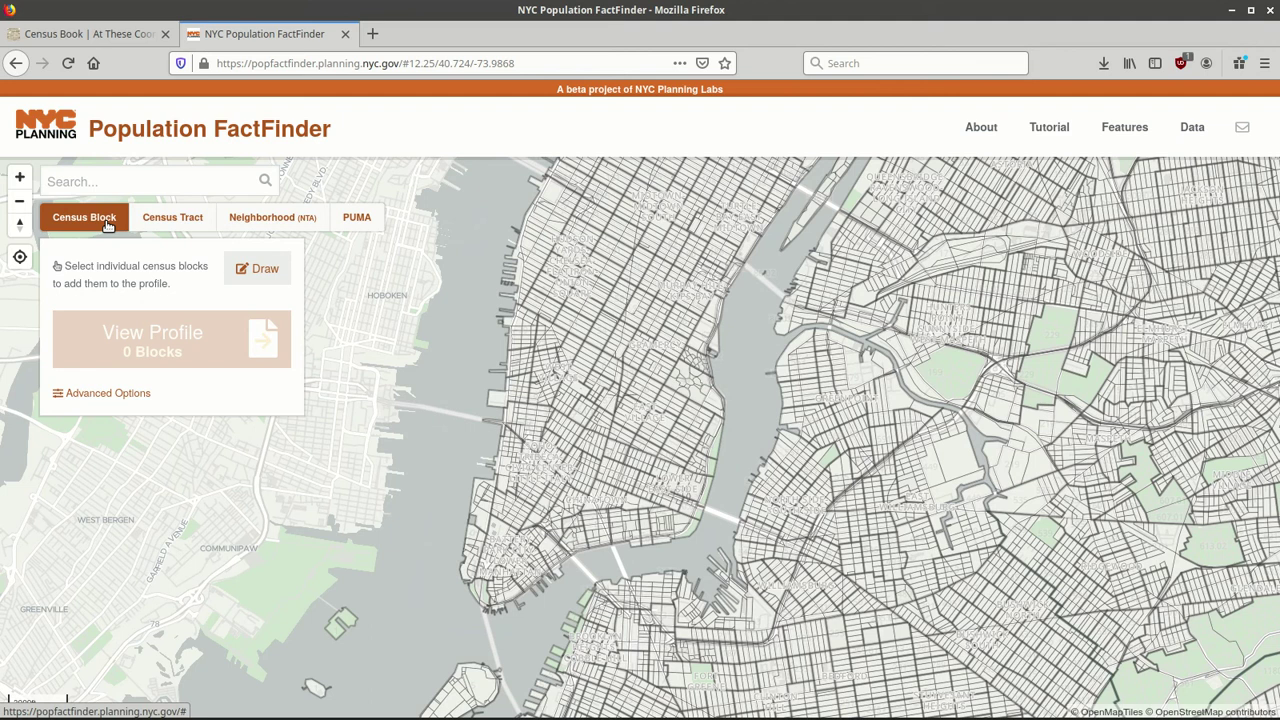
pyautogui.click(367, 222)
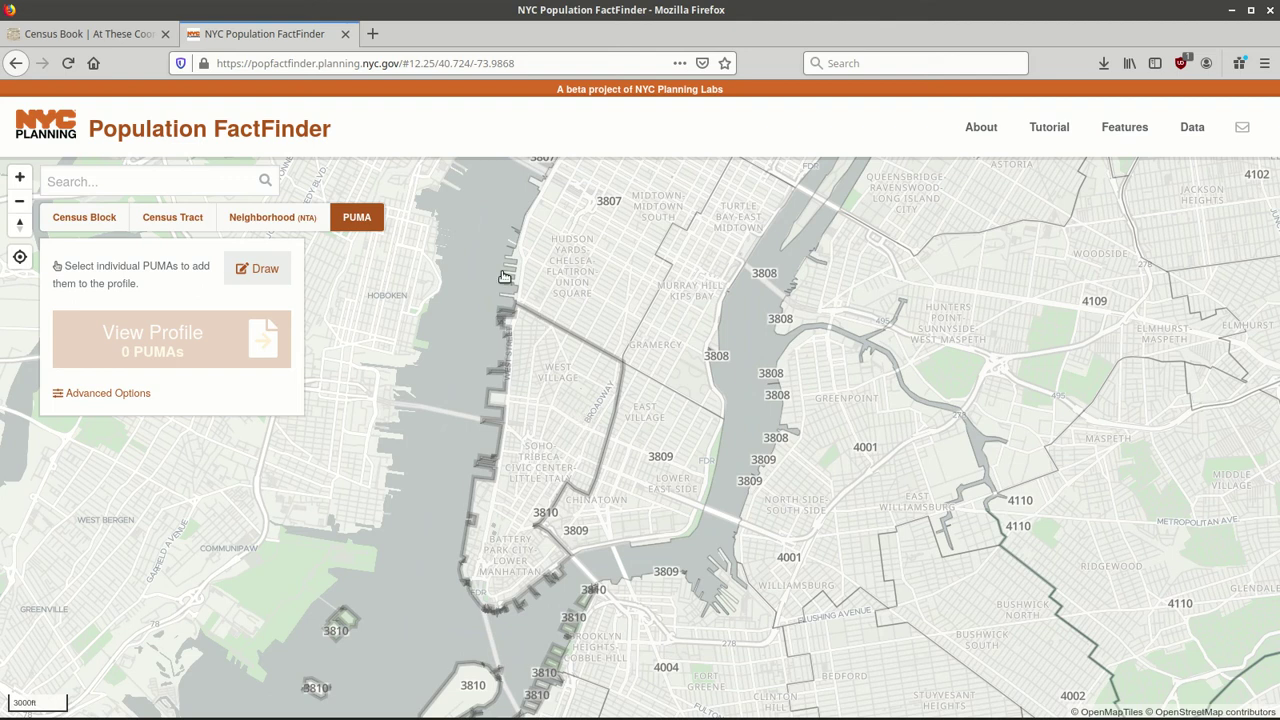
# - Select the Gramercy neighborhood in Manhattan at the Neighborhood (NTA) level and open its profile
pyautogui.click(276, 221)
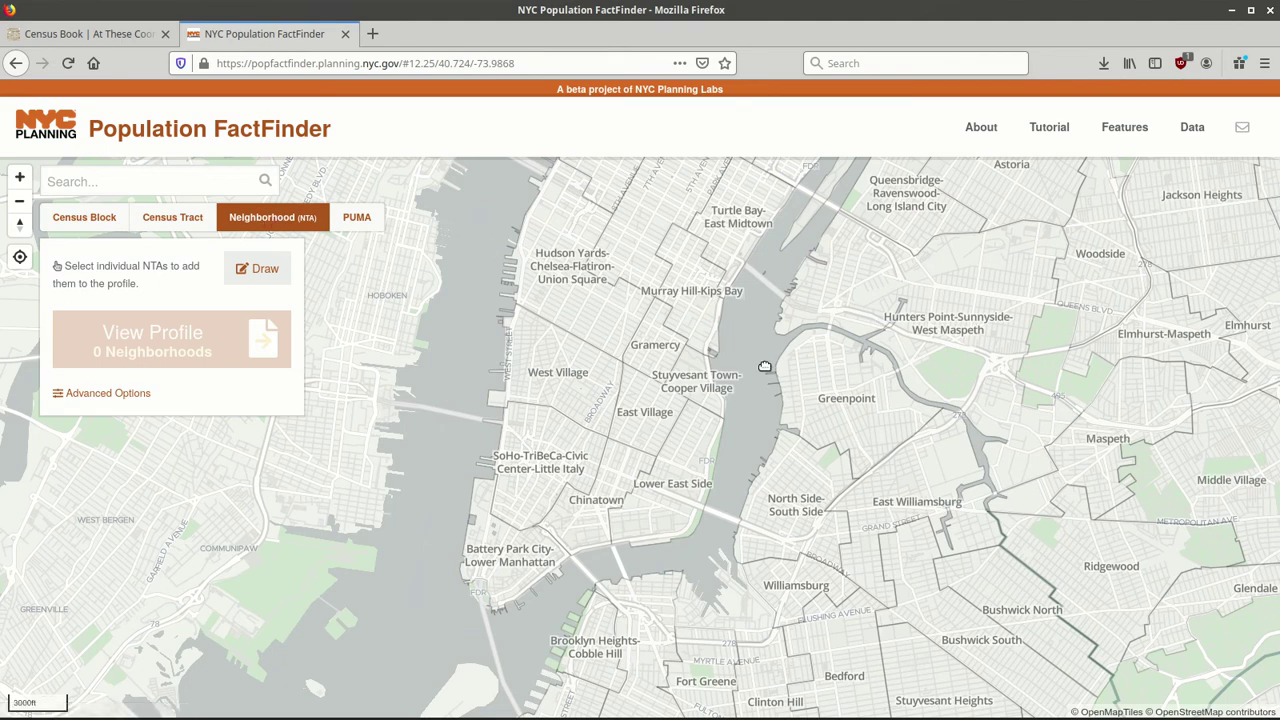
pyautogui.moveTo(764, 367); pyautogui.dragTo(693, 407)
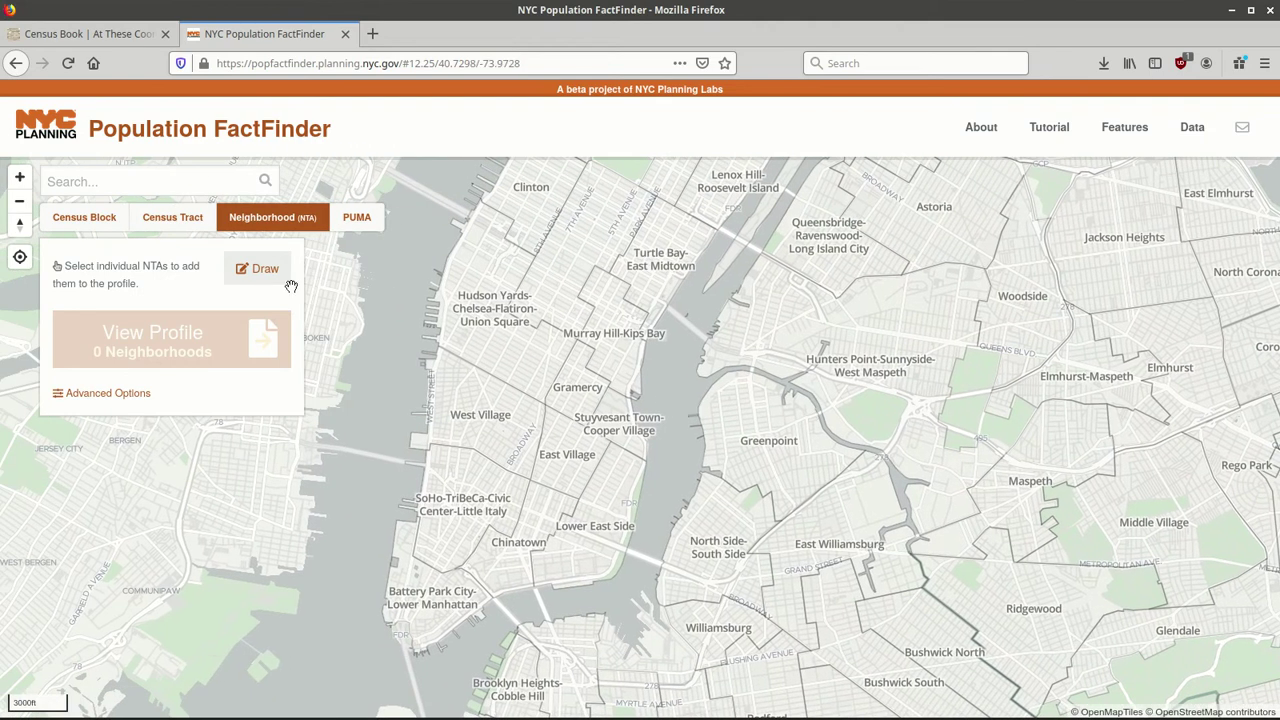
pyautogui.click(20, 177)
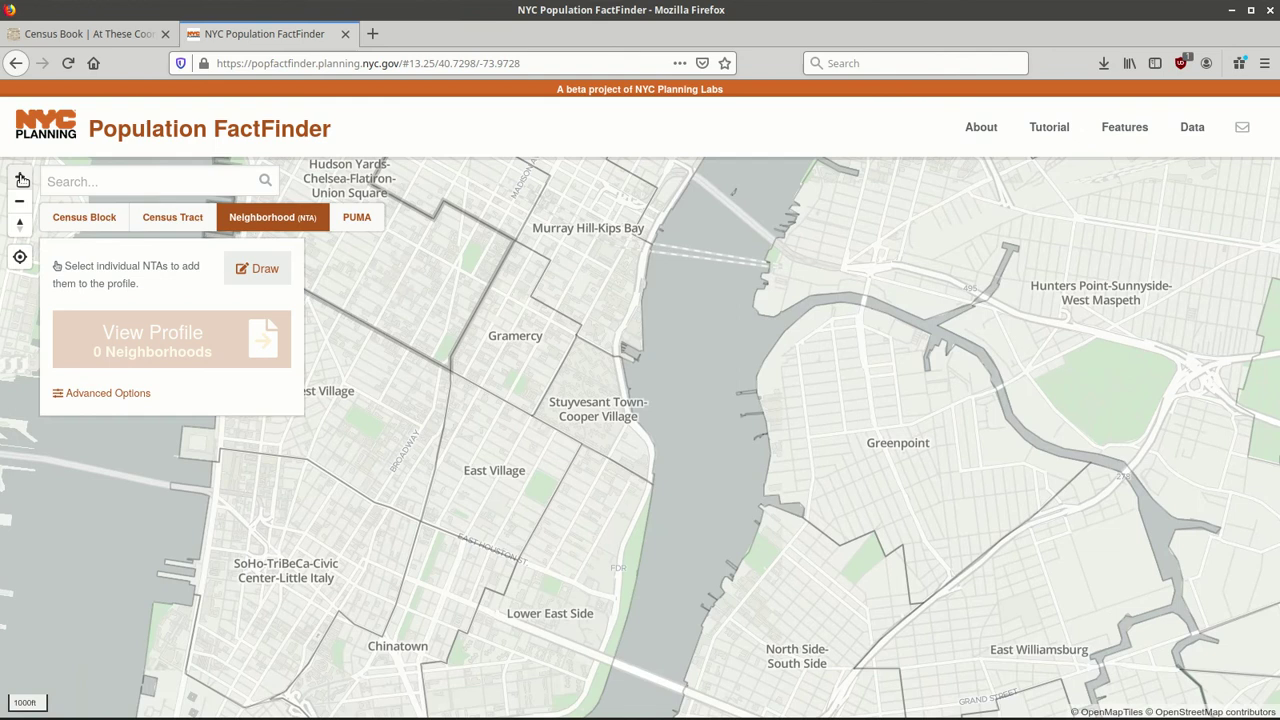
pyautogui.click(21, 178)
pyautogui.moveTo(703, 317); pyautogui.dragTo(1085, 543)
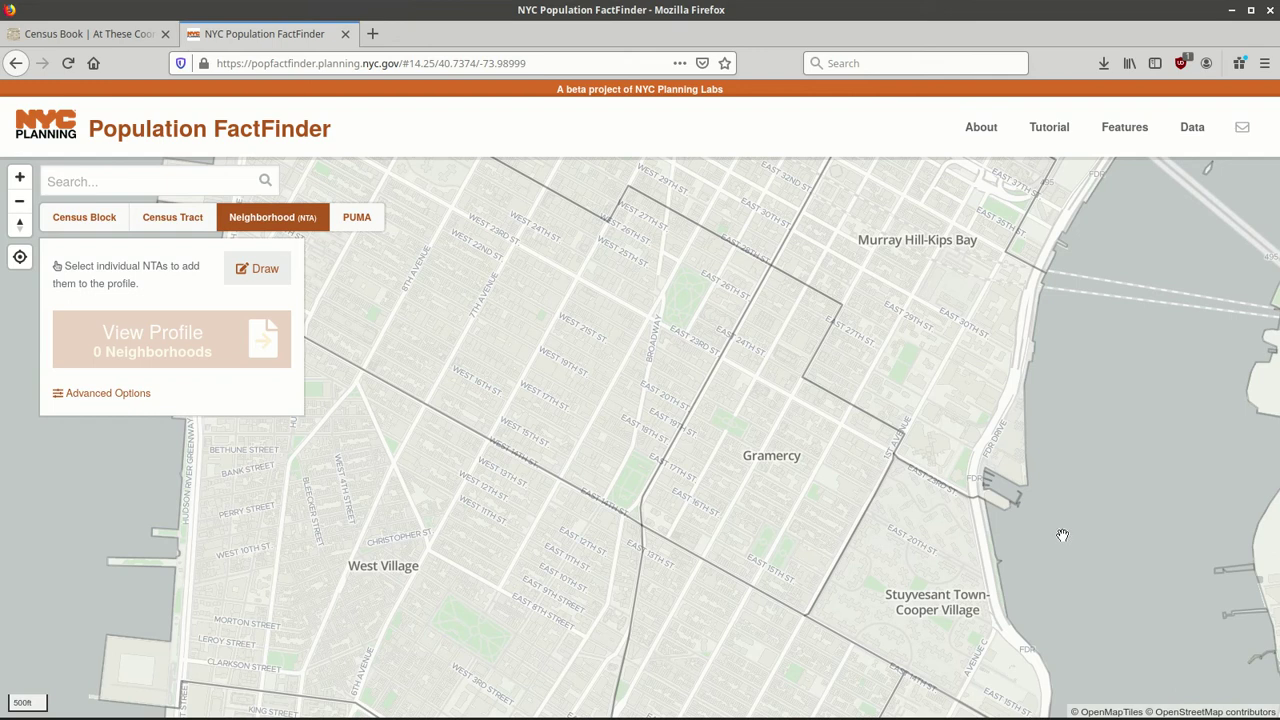
pyautogui.click(789, 444)
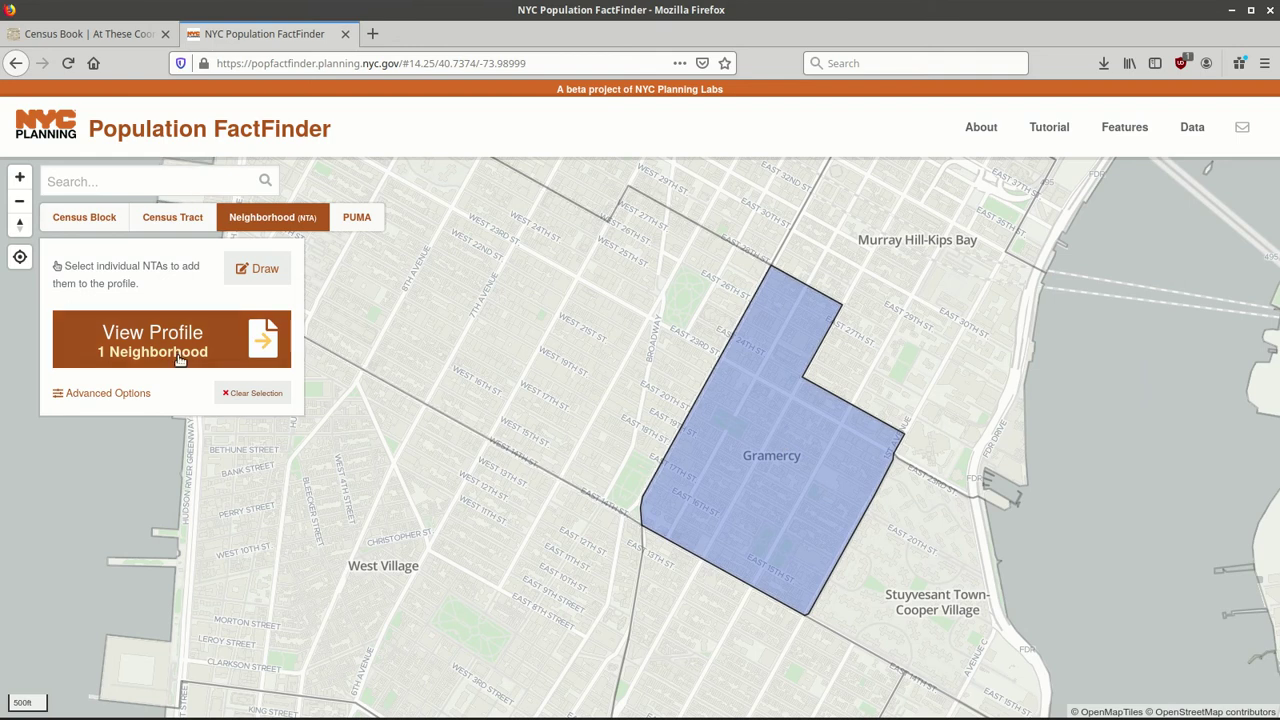
pyautogui.click(148, 348)
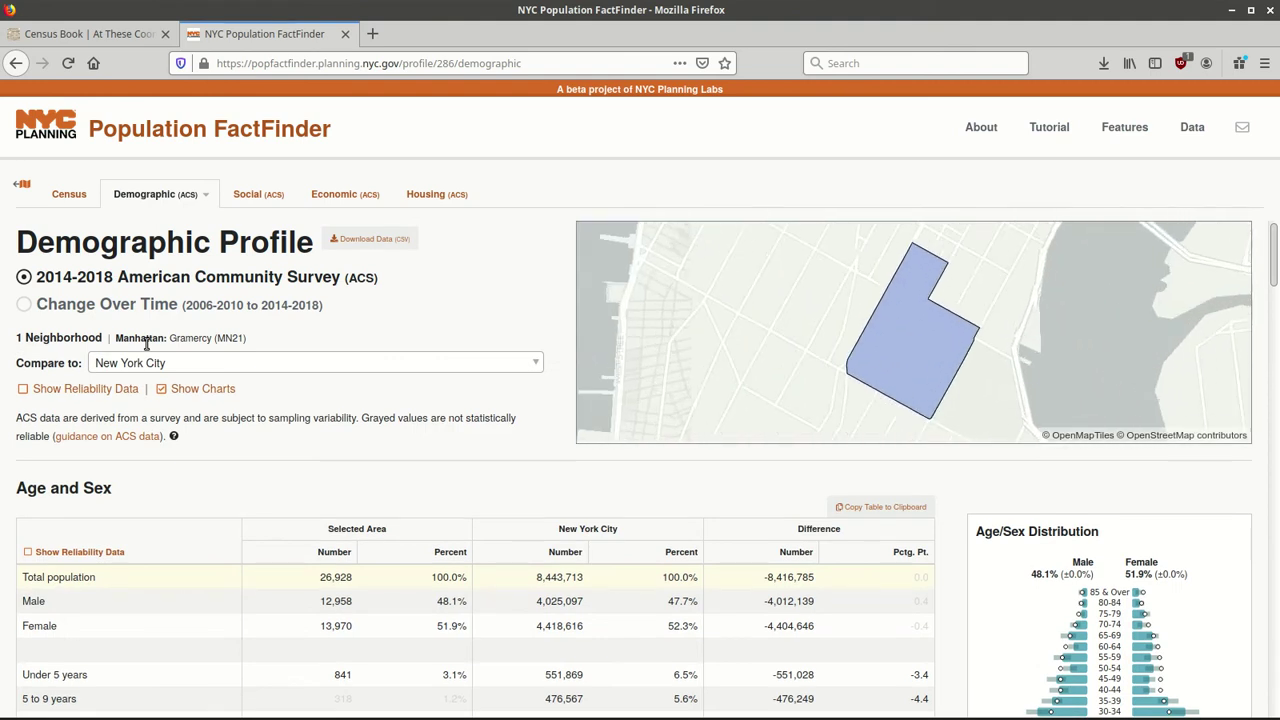
# - Review the Demographic Profile's tables on age and sex, mutually exclusive race / Hispanic origin, and Hispanic subgroup
pyautogui.moveTo(174, 202)
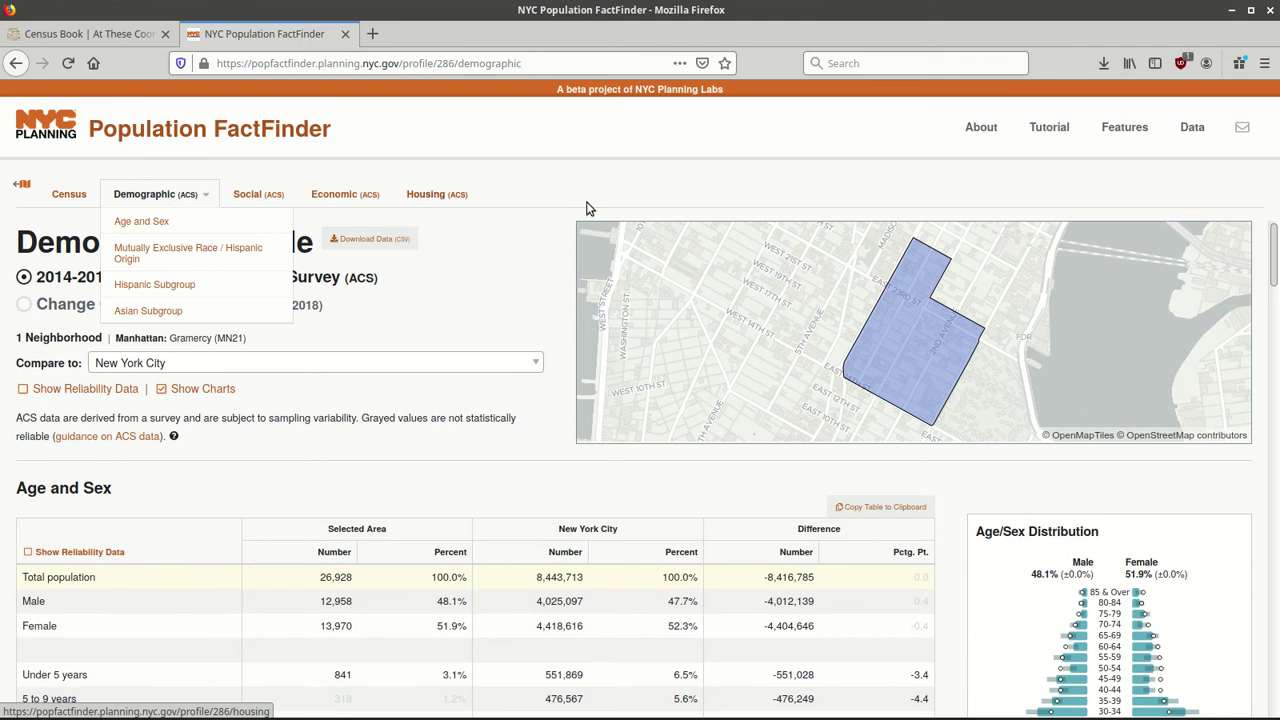
pyautogui.scroll(-3, 634, 470)
pyautogui.scroll(-3, 634, 470)
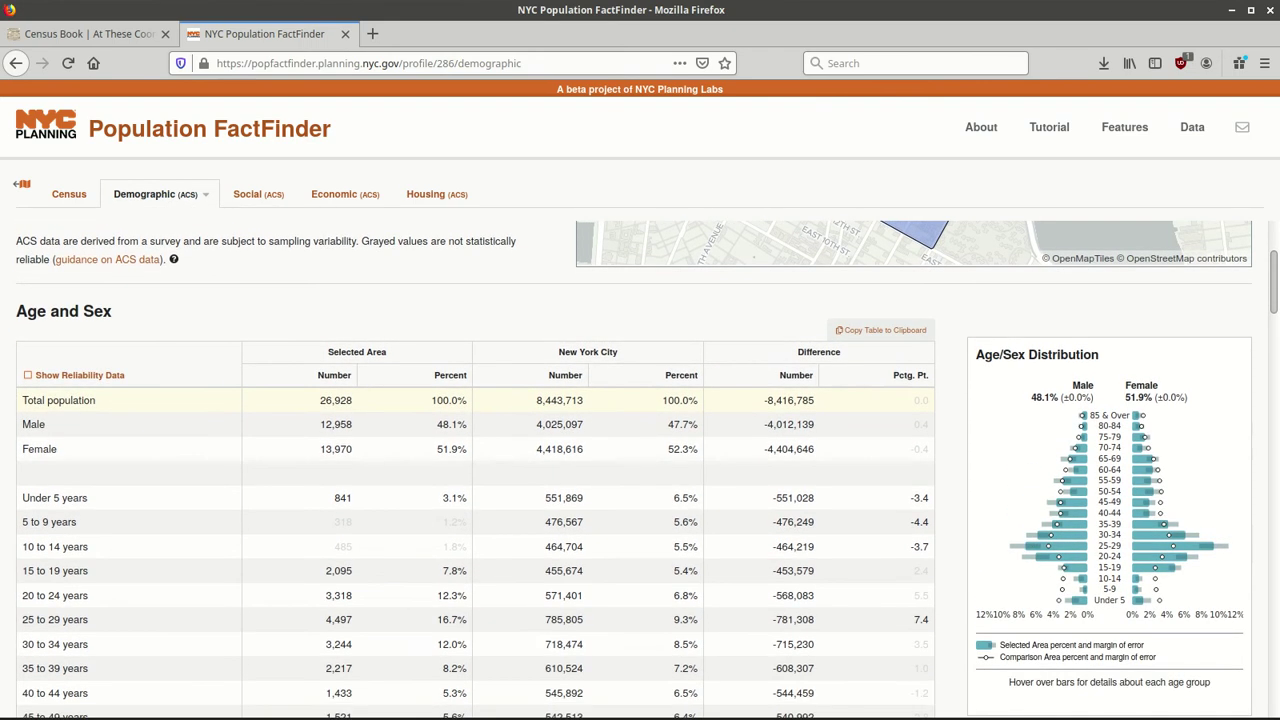
pyautogui.scroll(-1, 634, 470)
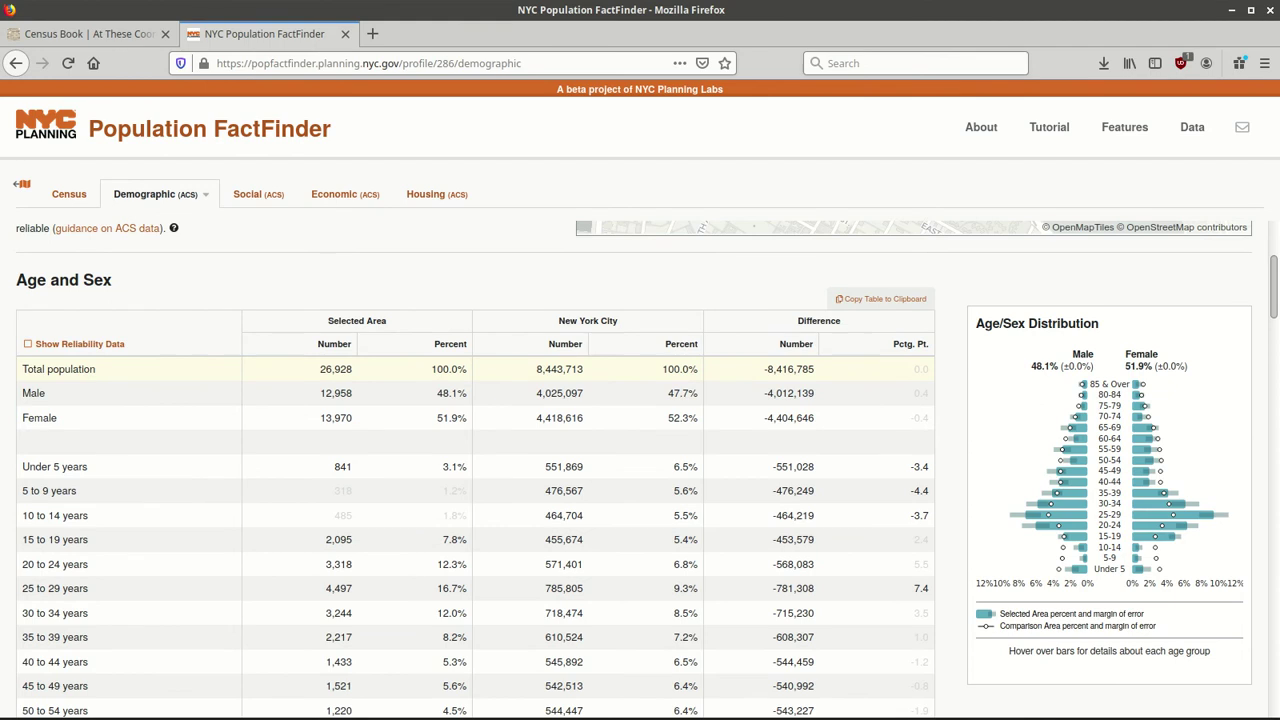
pyautogui.scroll(-10, 634, 465)
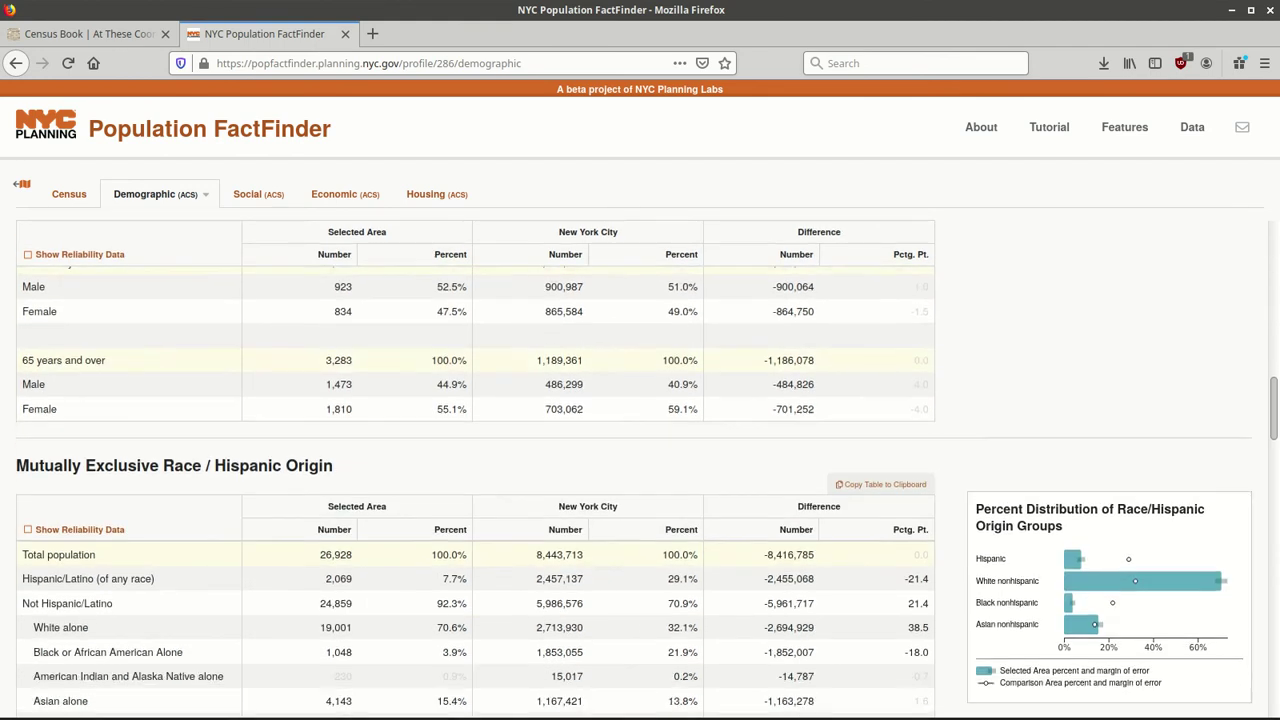
pyautogui.scroll(-3, 640, 495)
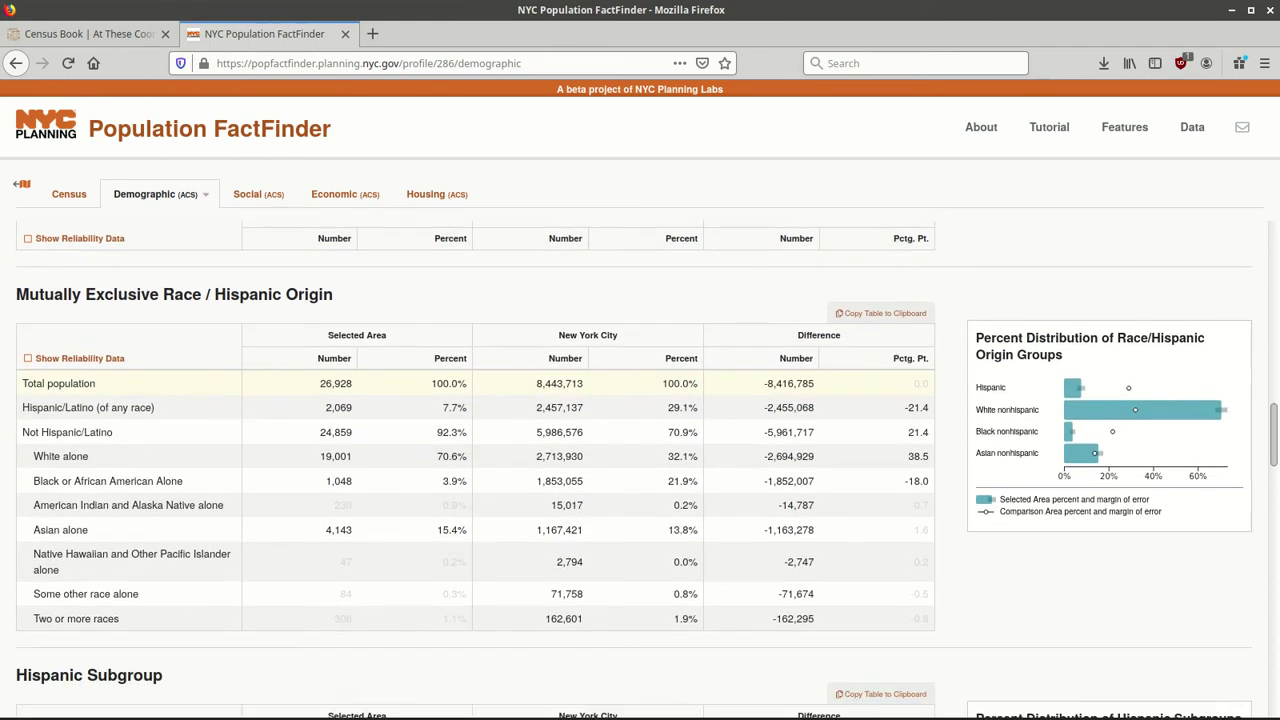
pyautogui.scroll(-3, 640, 495)
pyautogui.scroll(-2, 640, 495)
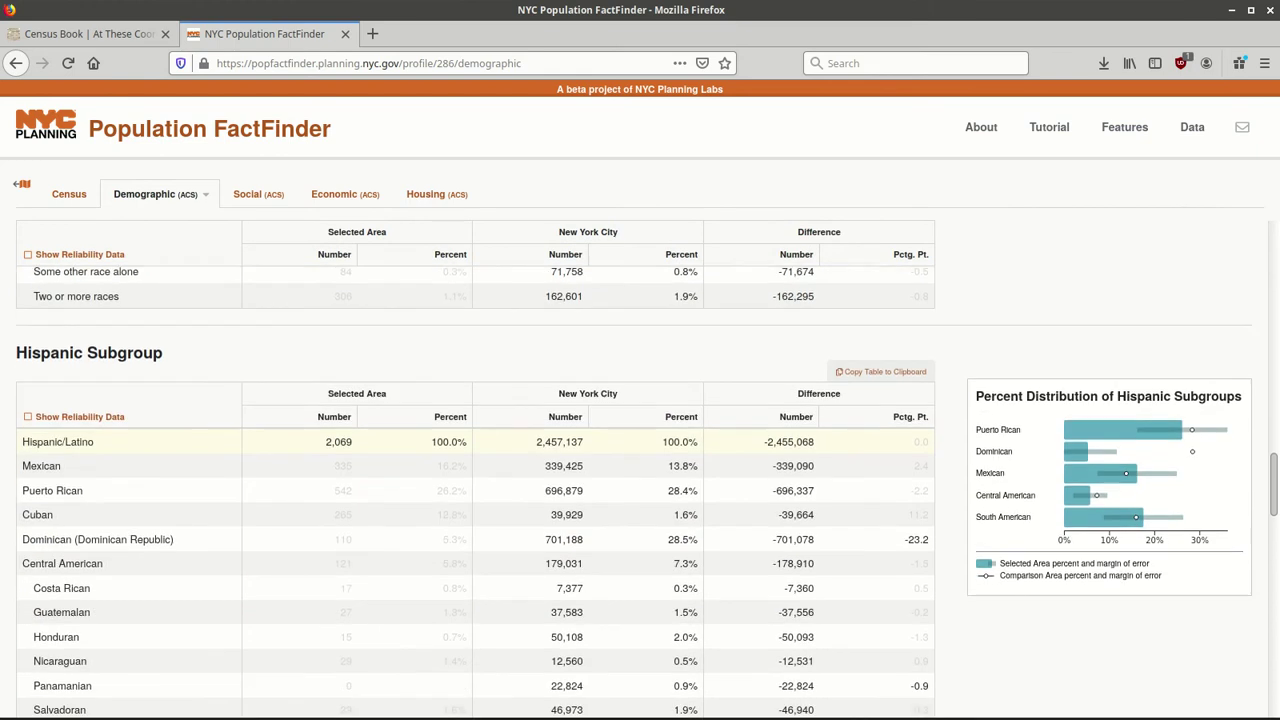
pyautogui.scroll(-12, 1276, 650)
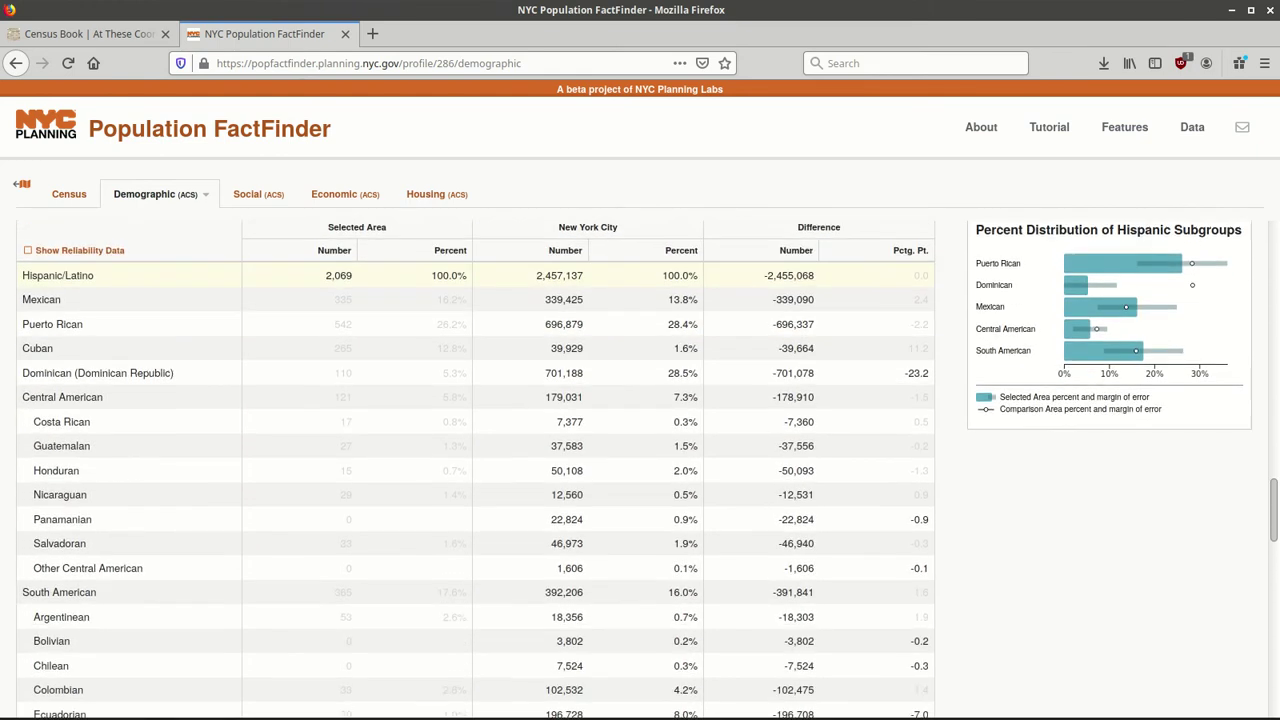
pyautogui.moveTo(1276, 650); pyautogui.dragTo(1274, 256)
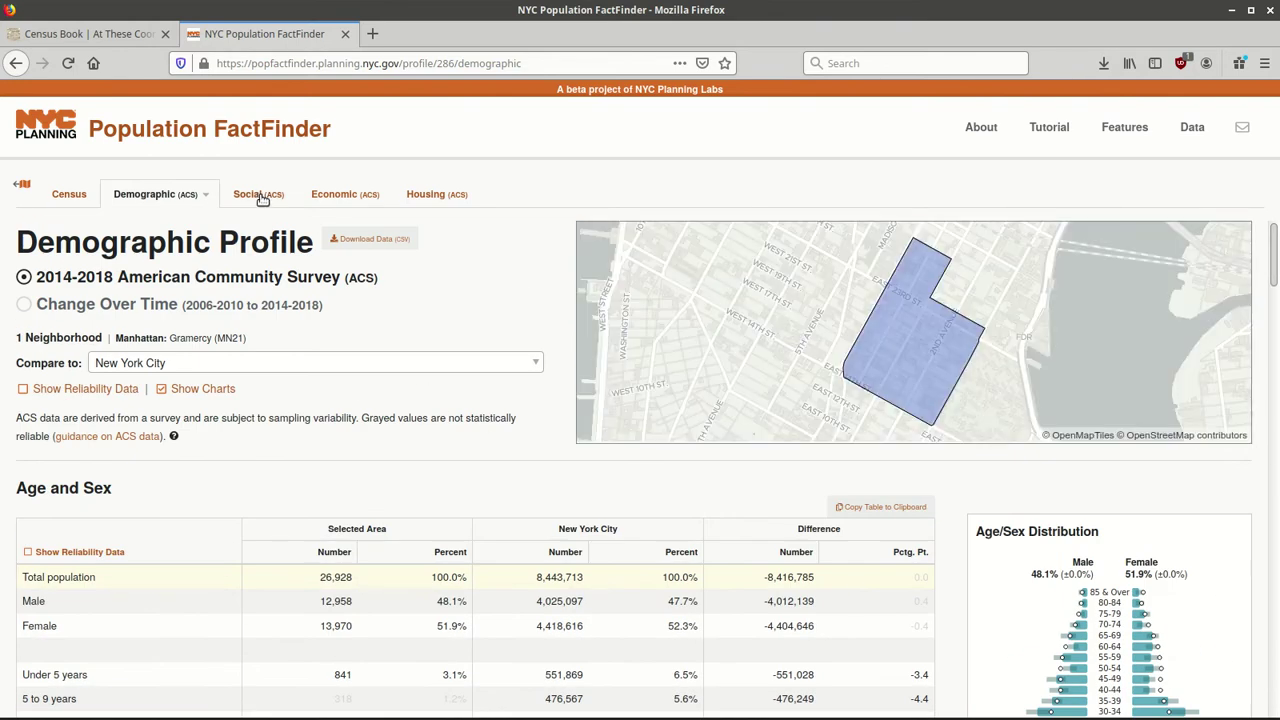
# - Open the Economic Profile and examine its Income and Benefits table, including median household income
pyautogui.click(358, 205)
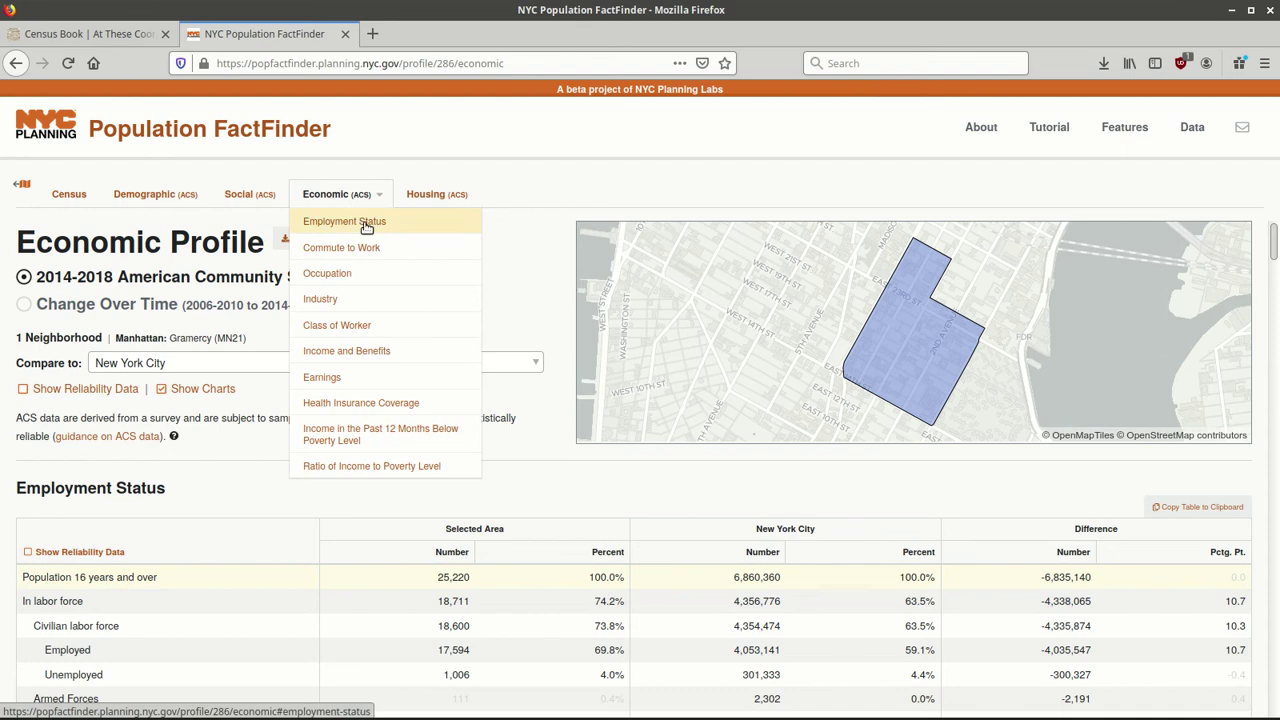
pyautogui.click(405, 355)
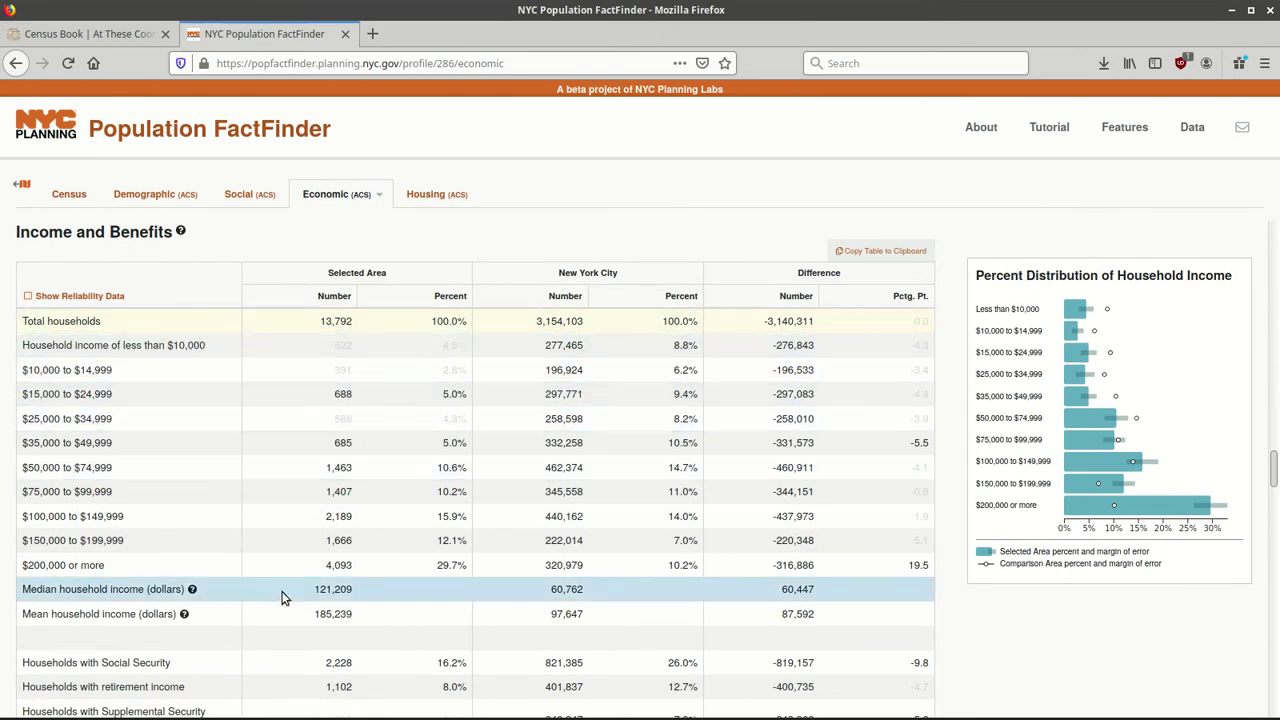
pyautogui.moveTo(1274, 465)
pyautogui.mouseDown()
pyautogui.moveTo(1274, 702)
pyautogui.moveTo(1274, 247)
pyautogui.mouseUp()
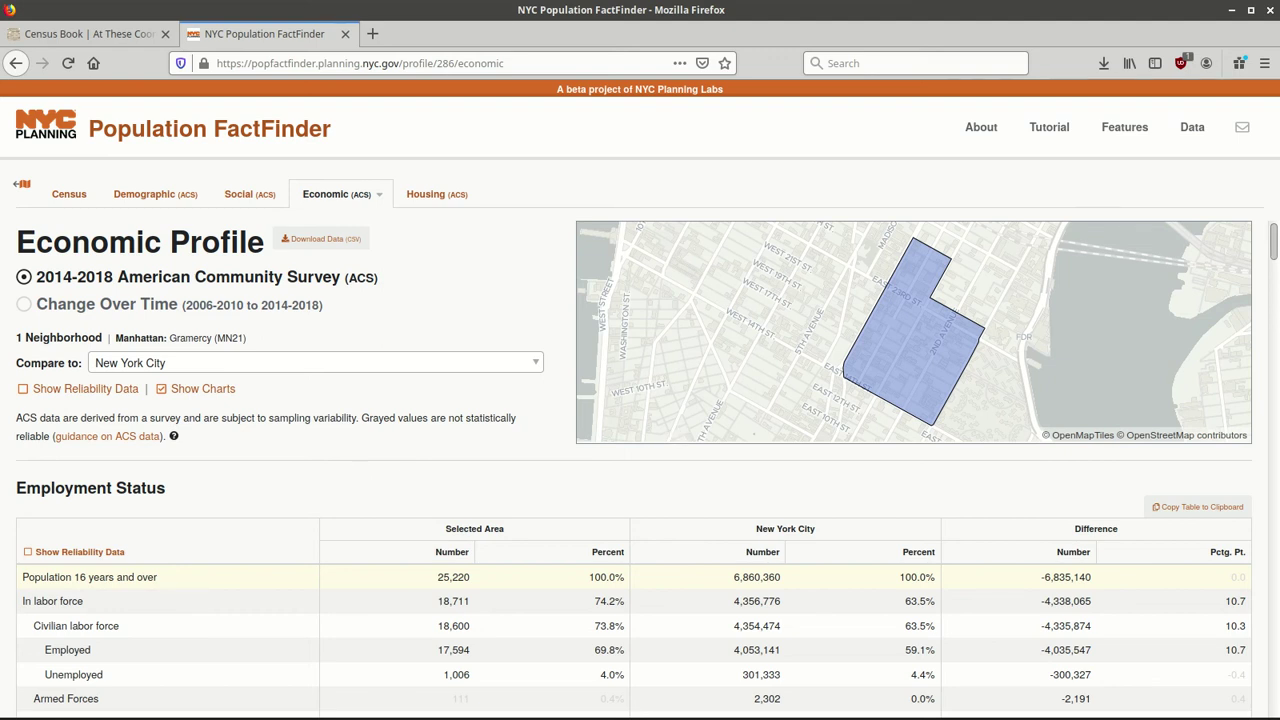
pyautogui.moveTo(1275, 240); pyautogui.dragTo(1275, 241)
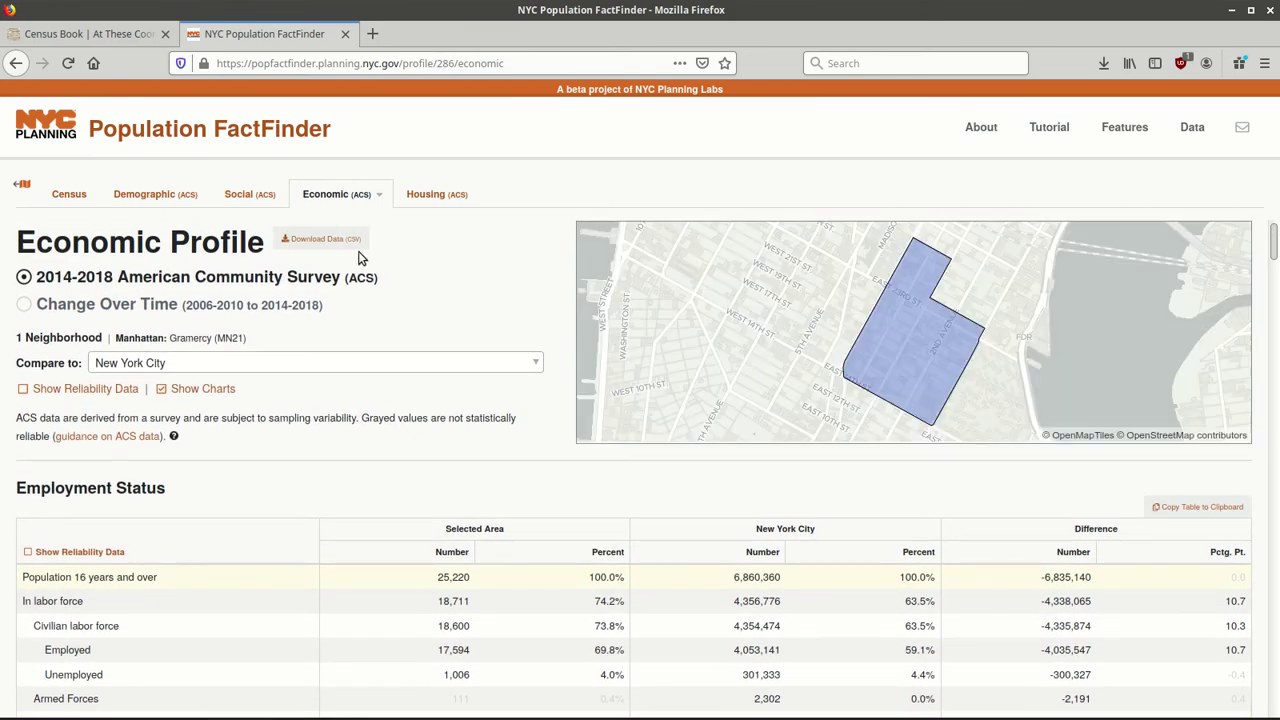
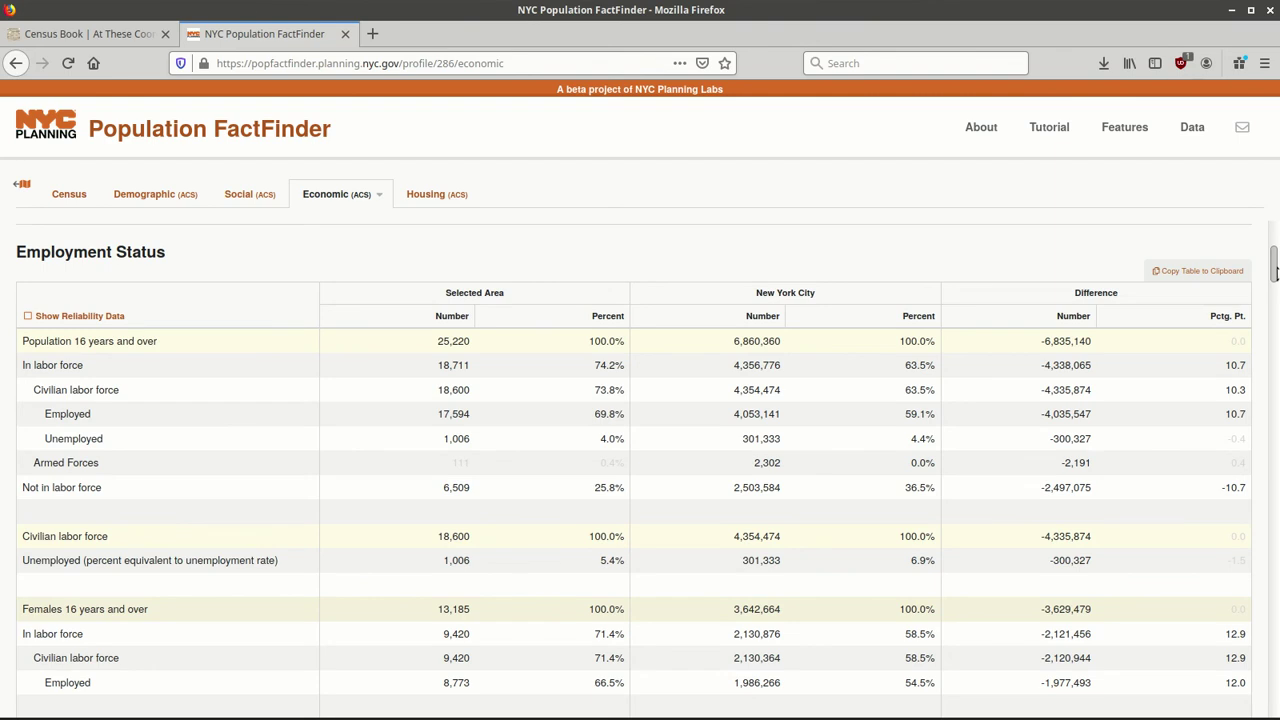
# - Show the reliability data for the Economic Profile's tables
pyautogui.scroll(-1, 1276, 271)
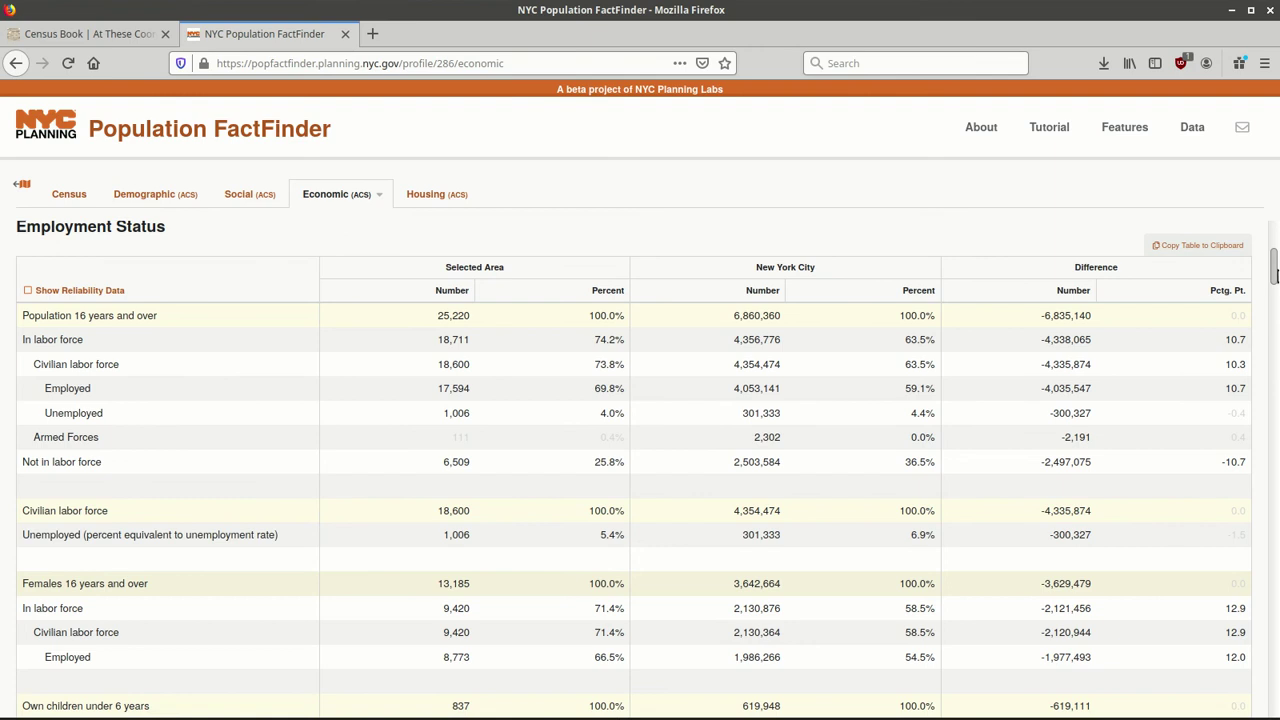
pyautogui.scroll(-1, 1276, 271)
pyautogui.scroll(5, 1276, 271)
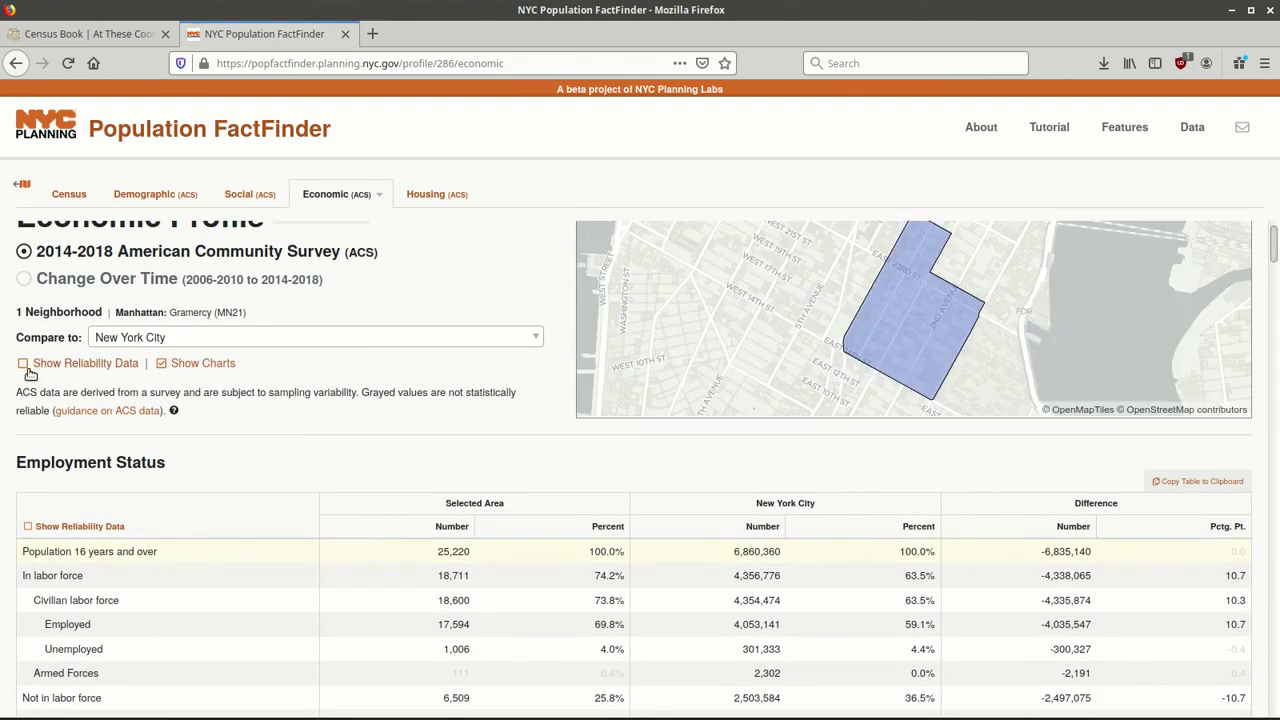
pyautogui.click(24, 365)
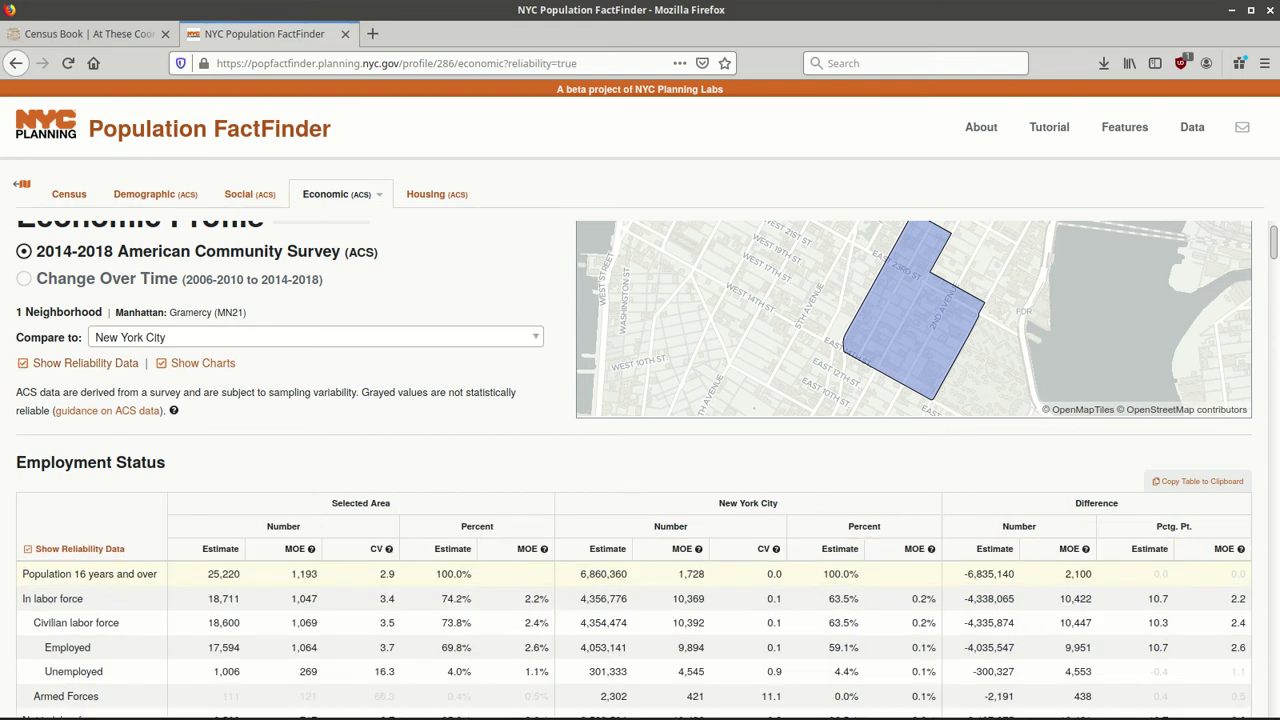
# - Examine the estimate, margin of error (MOE) and coefficient of variation (CV) columns in the Employment Status table
pyautogui.scroll(-4, 634, 470)
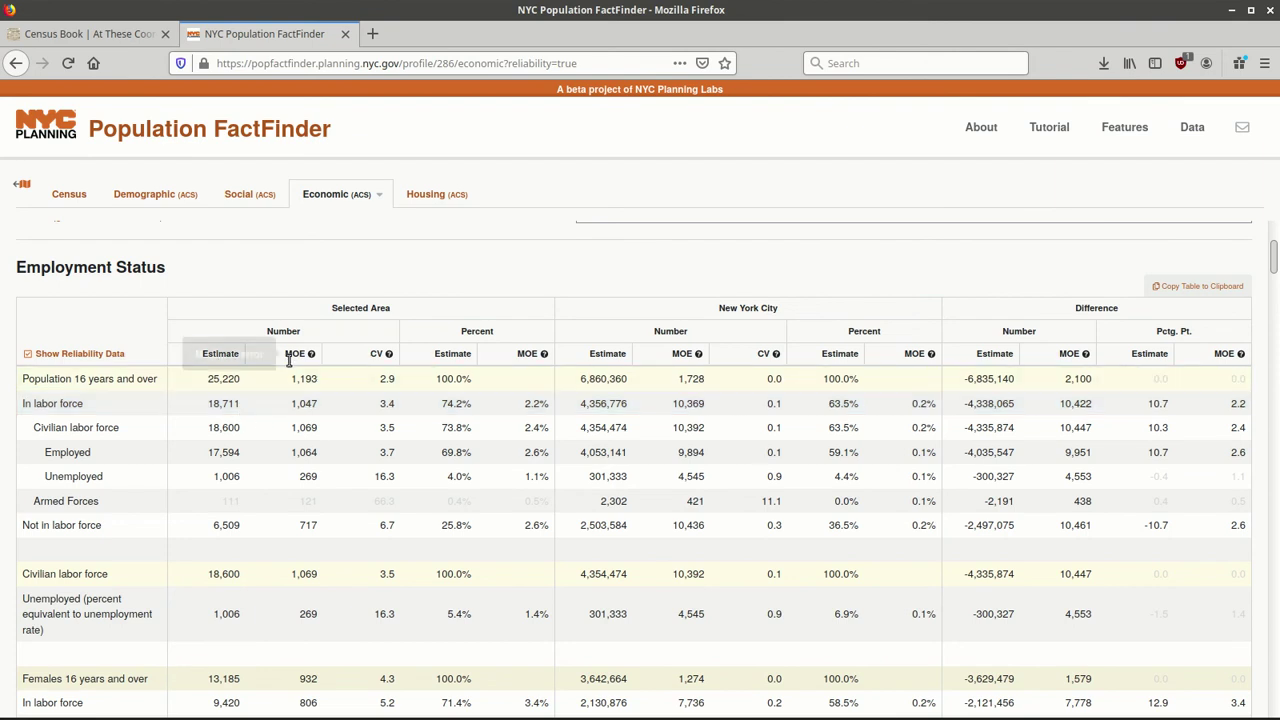
pyautogui.moveTo(290, 363)
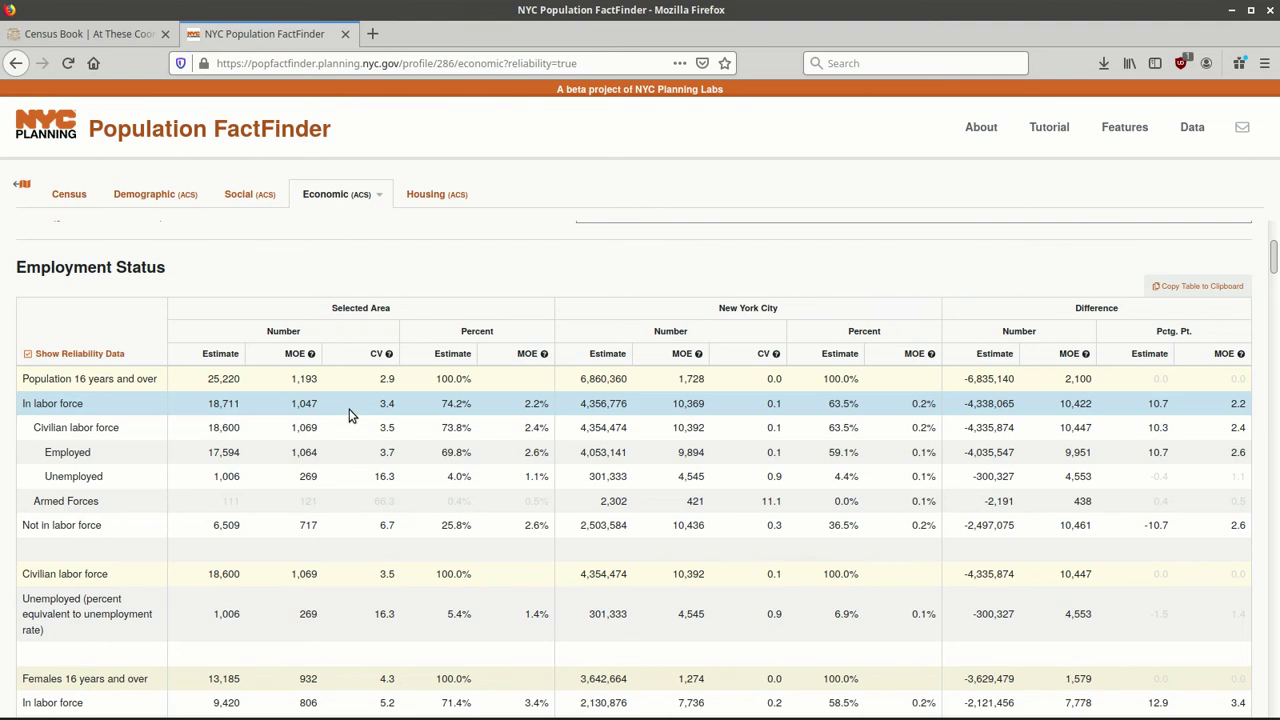
pyautogui.moveTo(377, 355)
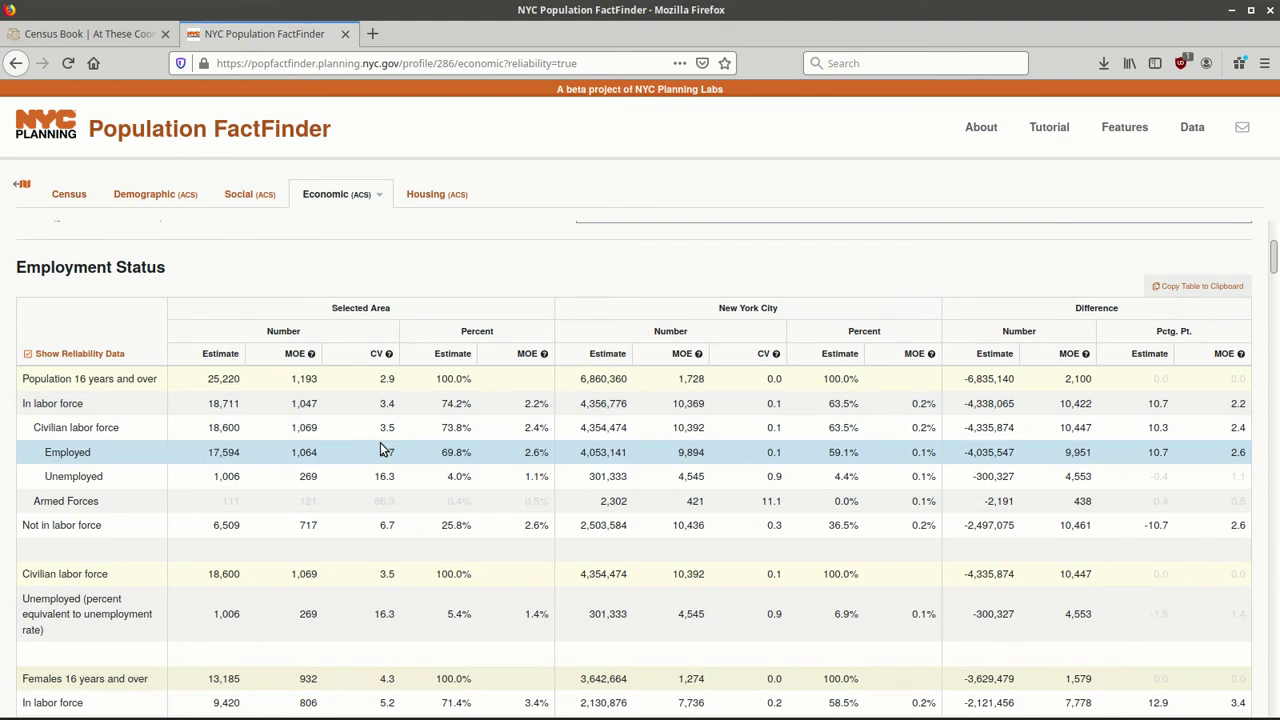
pyautogui.scroll(-3, 1274, 255)
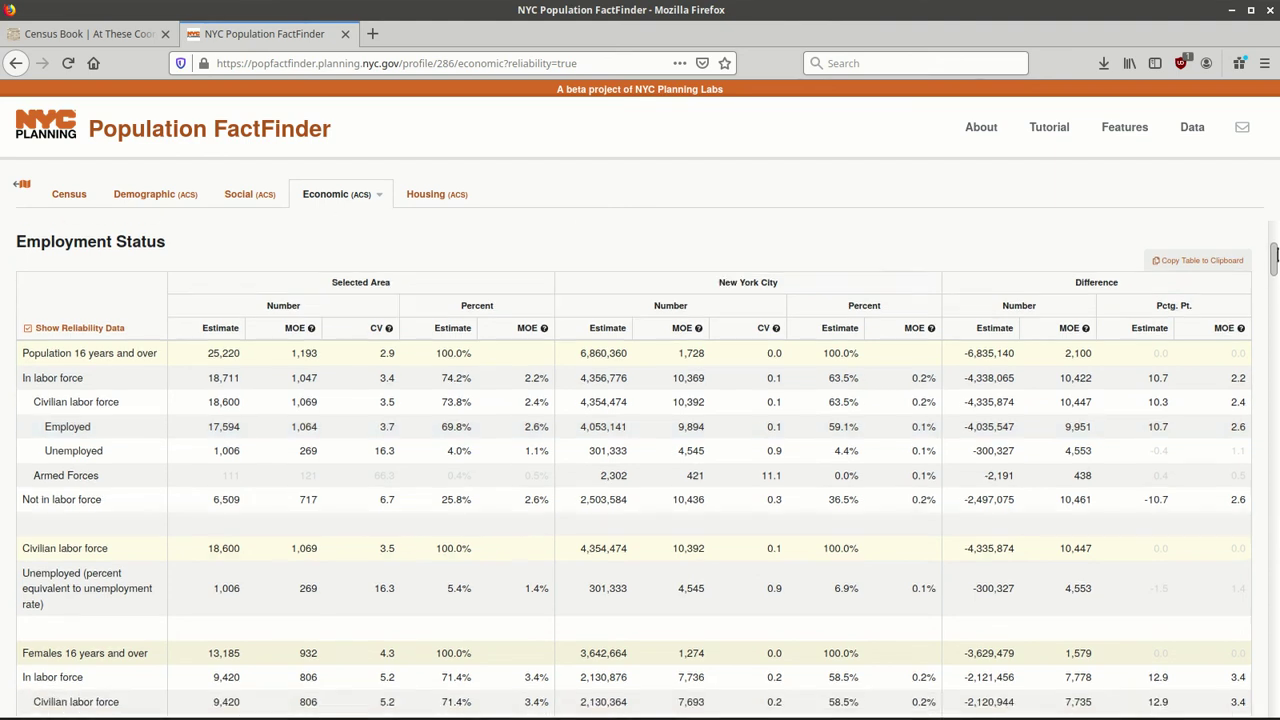
pyautogui.scroll(-4, 1274, 255)
pyautogui.scroll(3, 1274, 260)
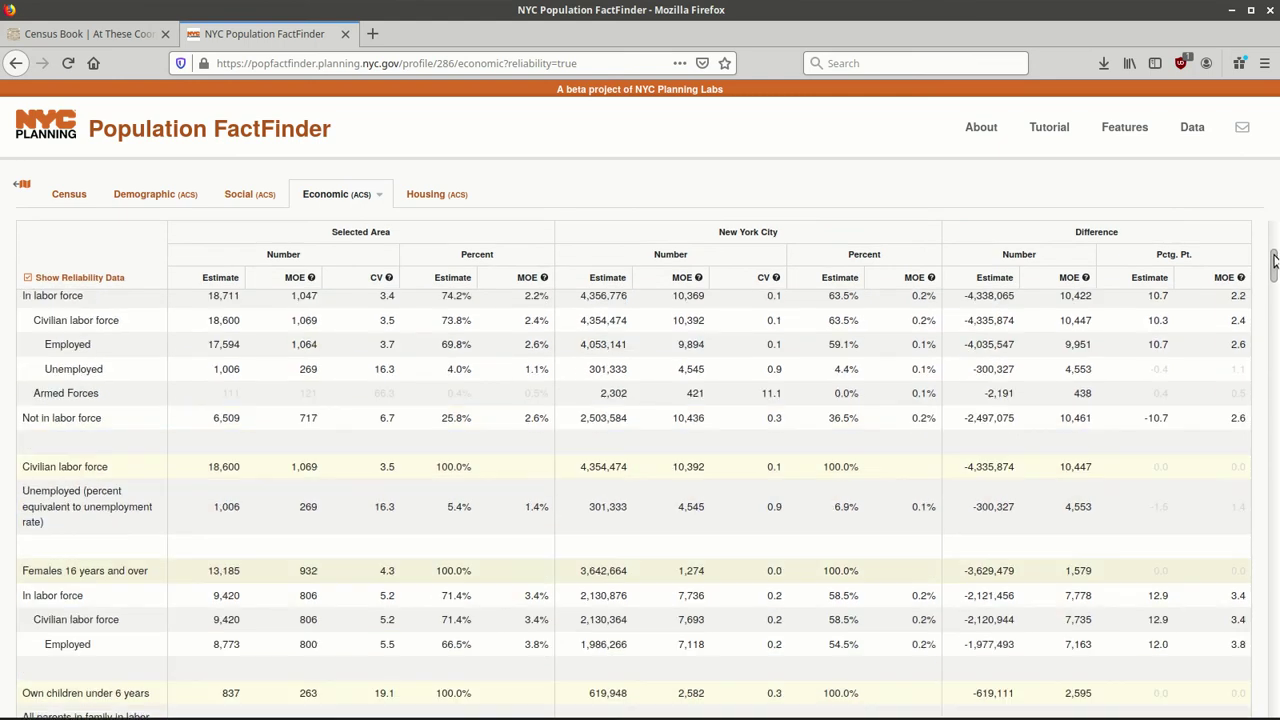
pyautogui.scroll(1, 1274, 260)
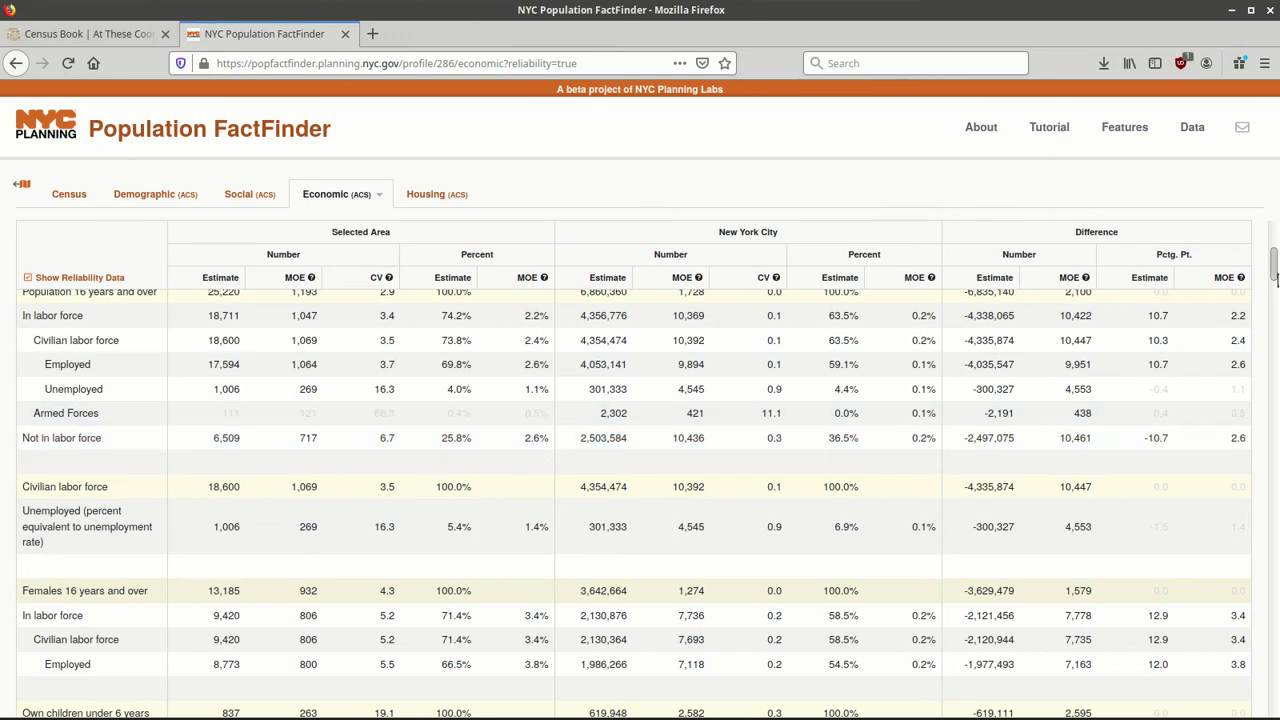
pyautogui.scroll(5, 1275, 277)
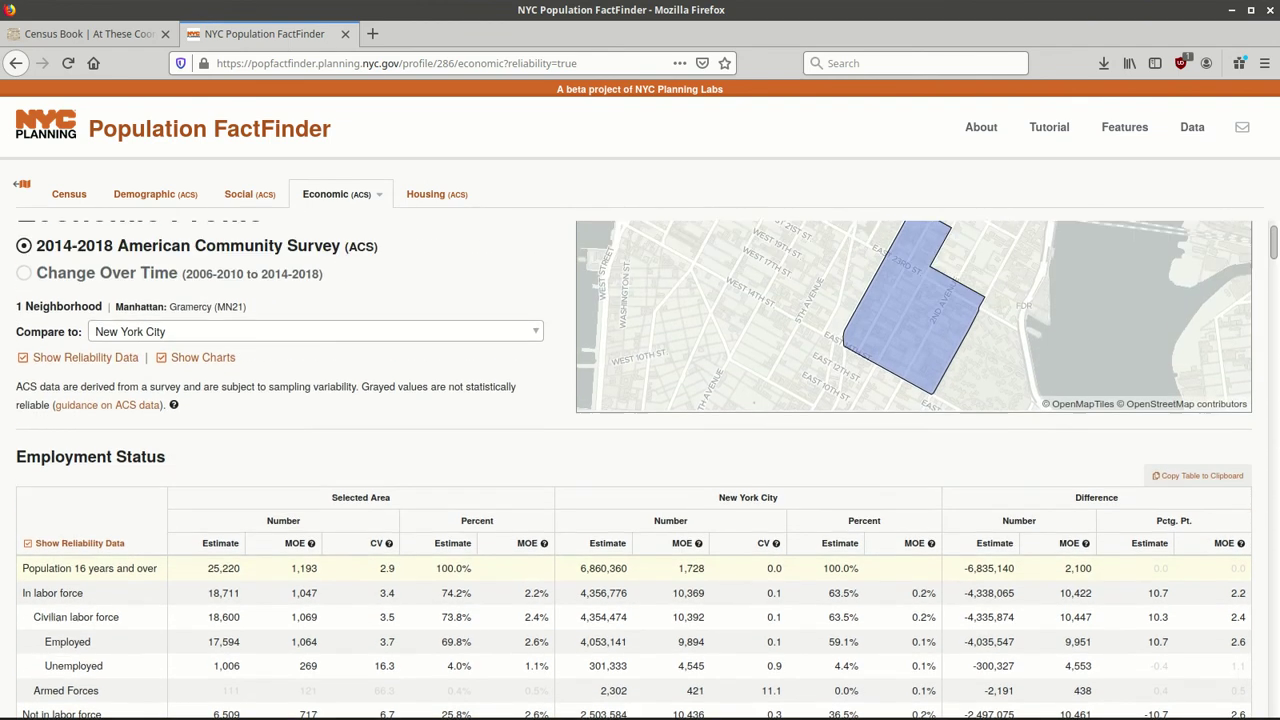
# - Set the Economic Profile's comparison area to Manhattan
pyautogui.scroll(-2, 1275, 277)
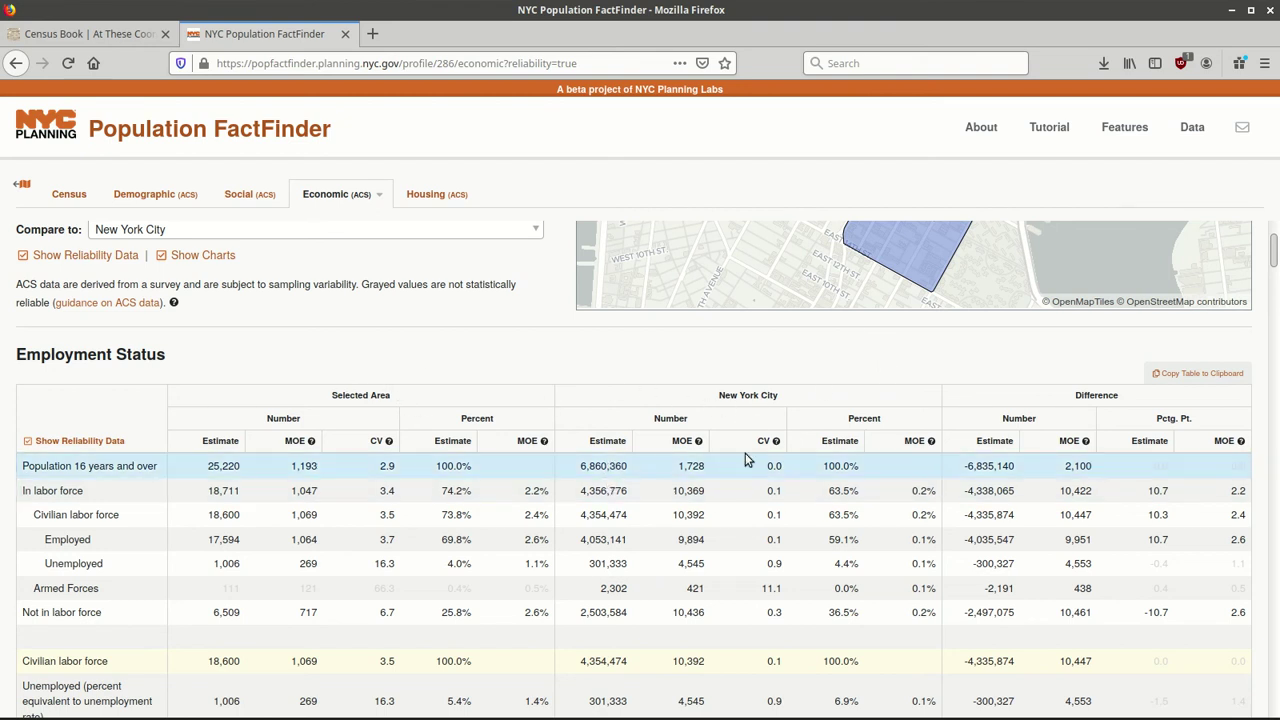
pyautogui.scroll(2, 1228, 250)
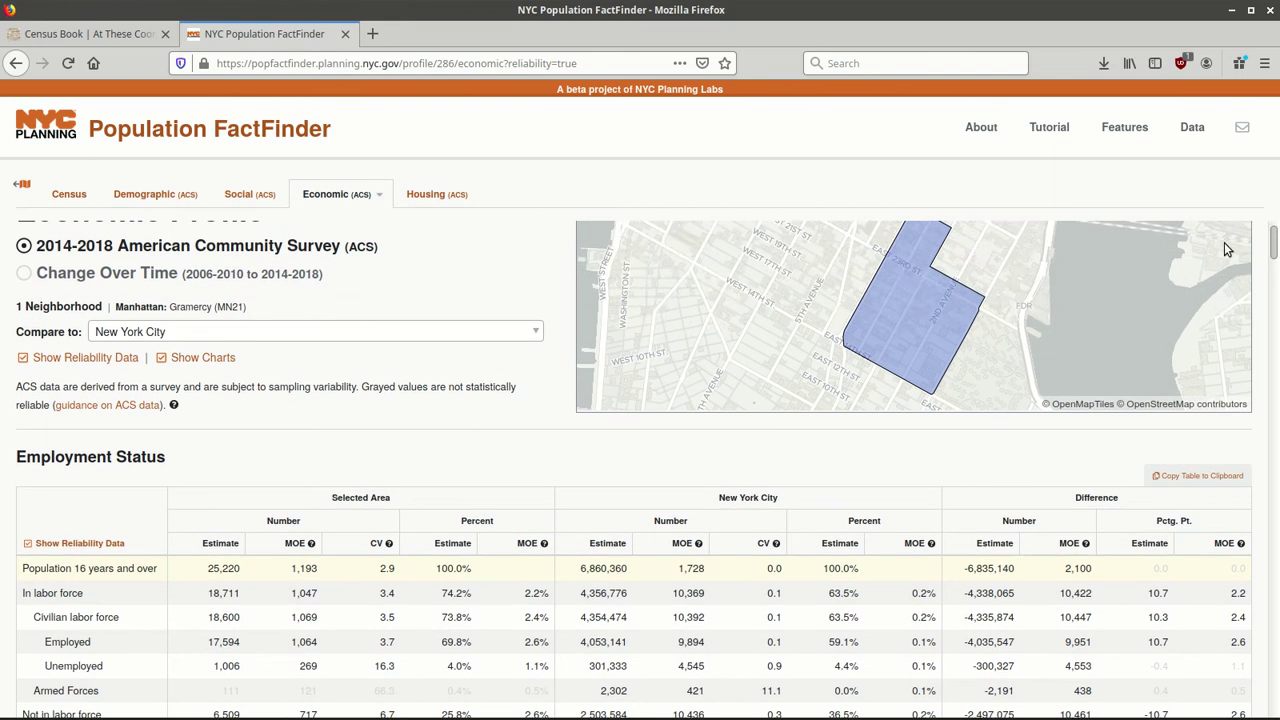
pyautogui.click(534, 334)
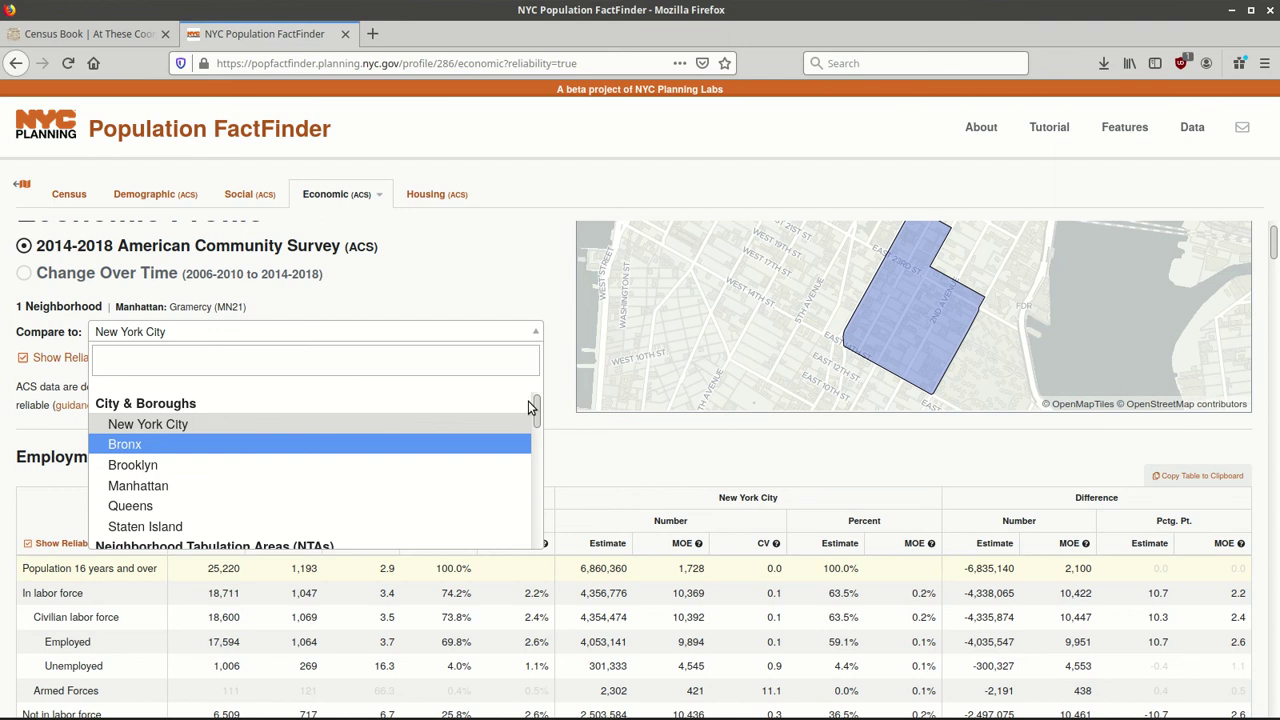
pyautogui.scroll(-1, 537, 412)
pyautogui.moveTo(537, 412); pyautogui.dragTo(536, 404)
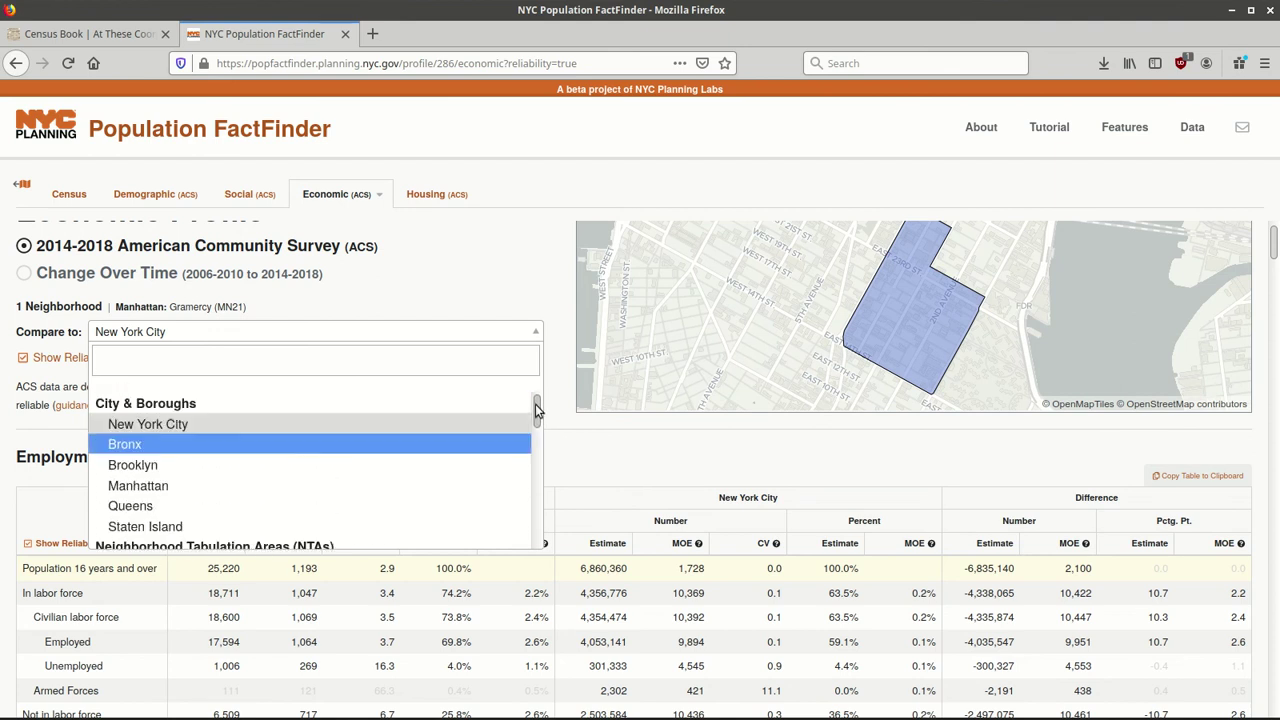
pyautogui.click(180, 486)
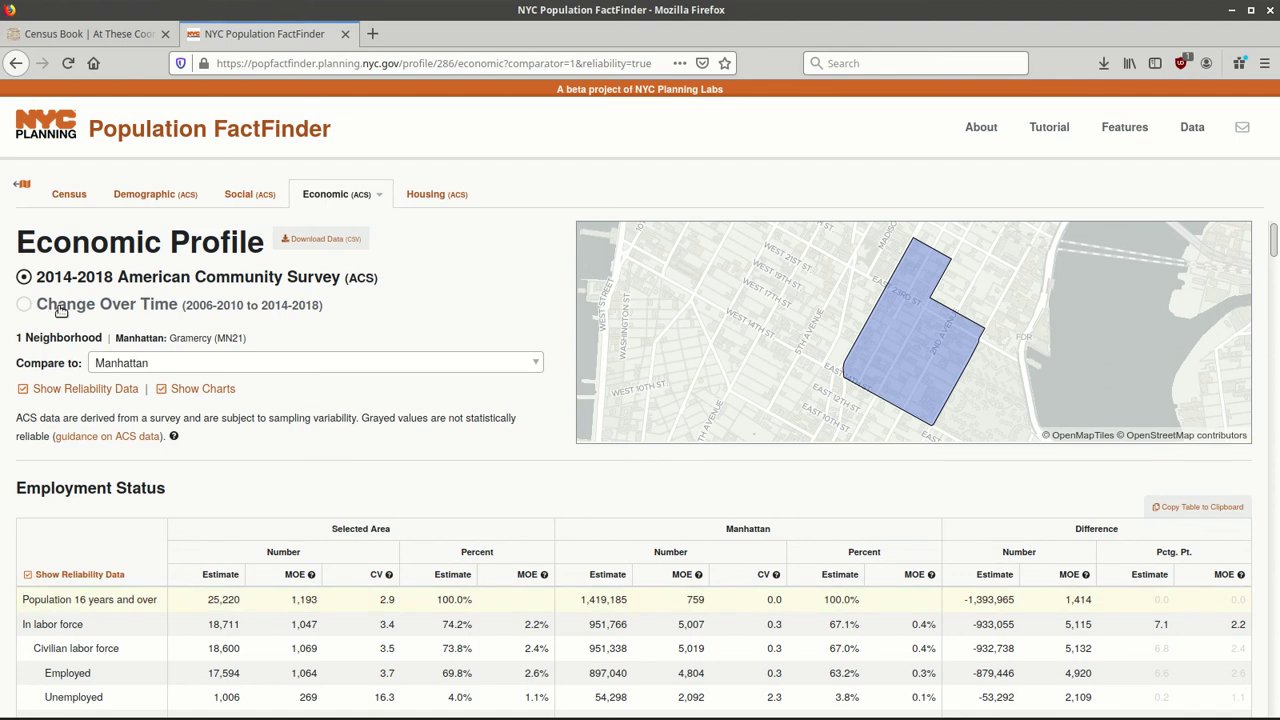
# - Show the Economic Profile's change over time from 2006-2010 to 2014-2018 and review the Employment Status table
pyautogui.click(27, 307)
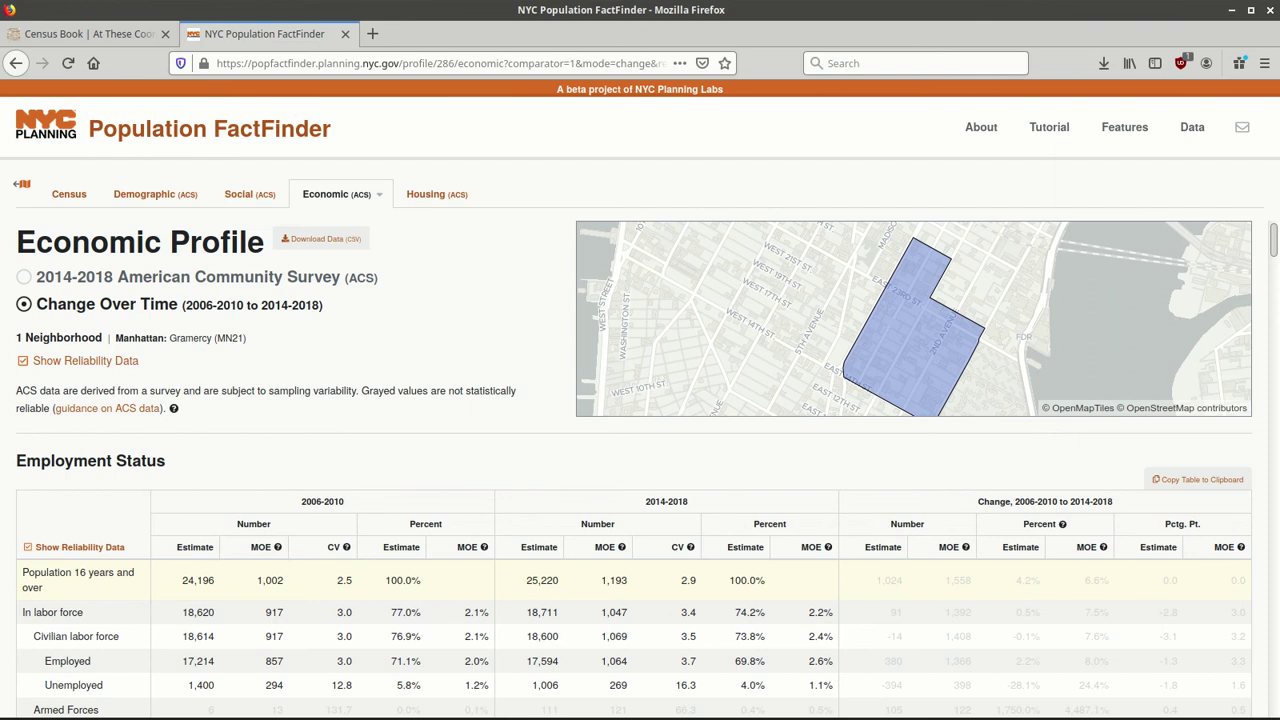
pyautogui.moveTo(1276, 240); pyautogui.dragTo(1275, 260)
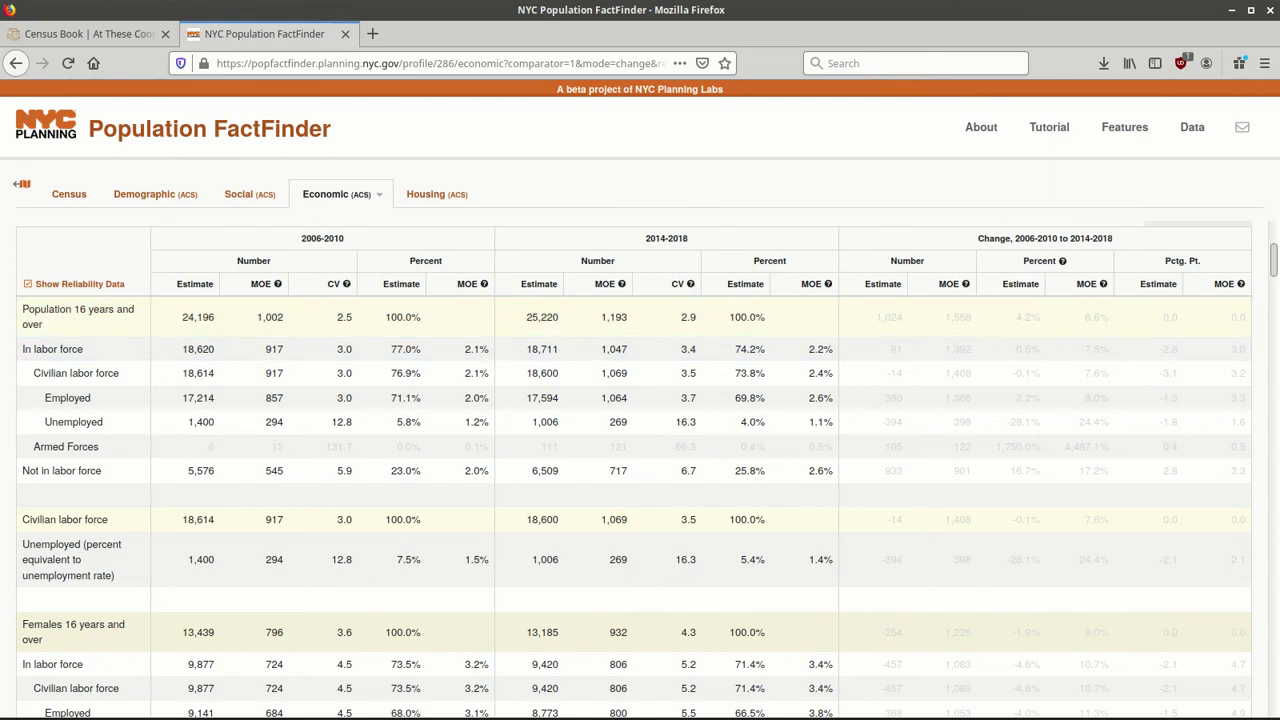
pyautogui.moveTo(1274, 261); pyautogui.dragTo(1257, 175)
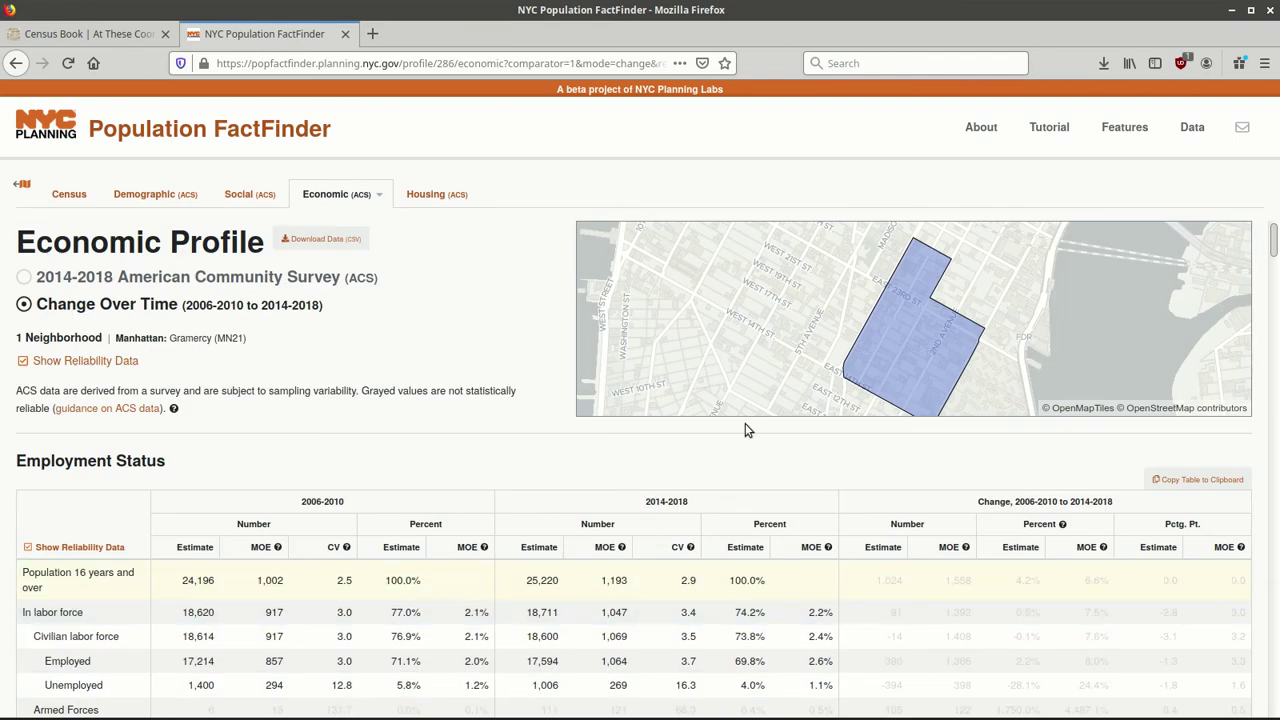
# - Open the neighborhood's 2010 Census Profile and view its change over time from 2000 to 2010
pyautogui.moveTo(597, 389)
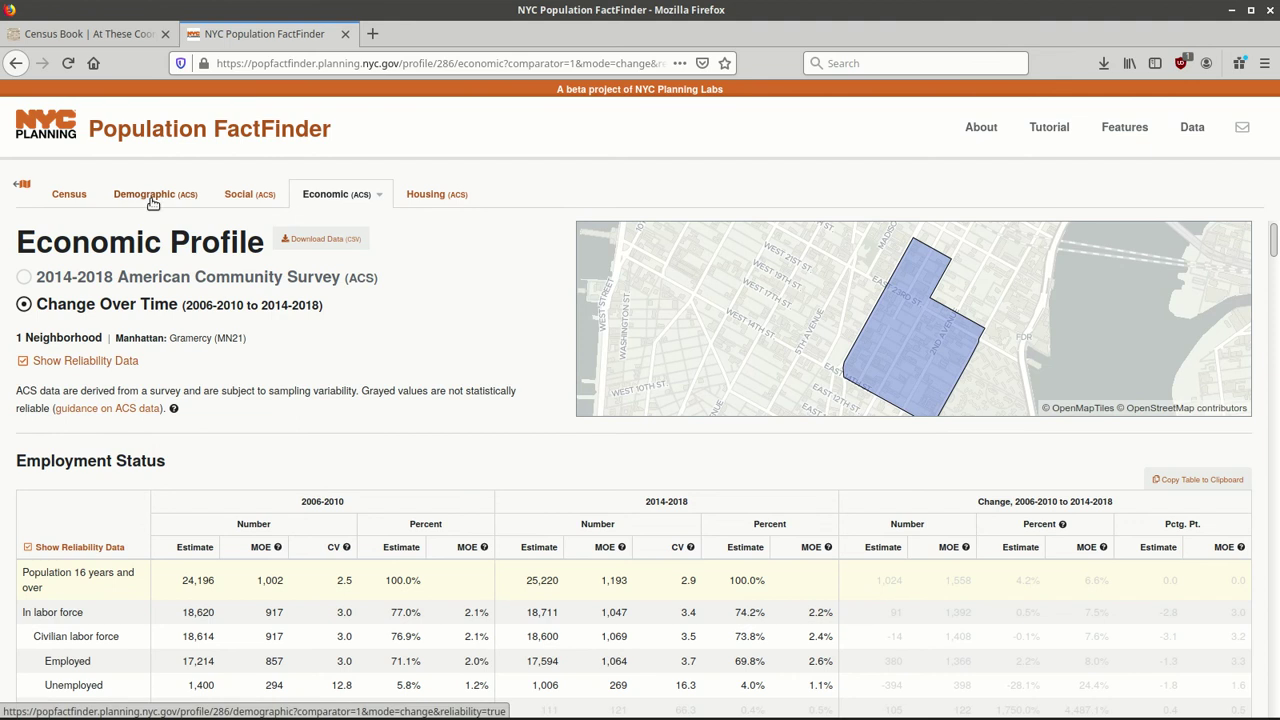
pyautogui.moveTo(340, 195)
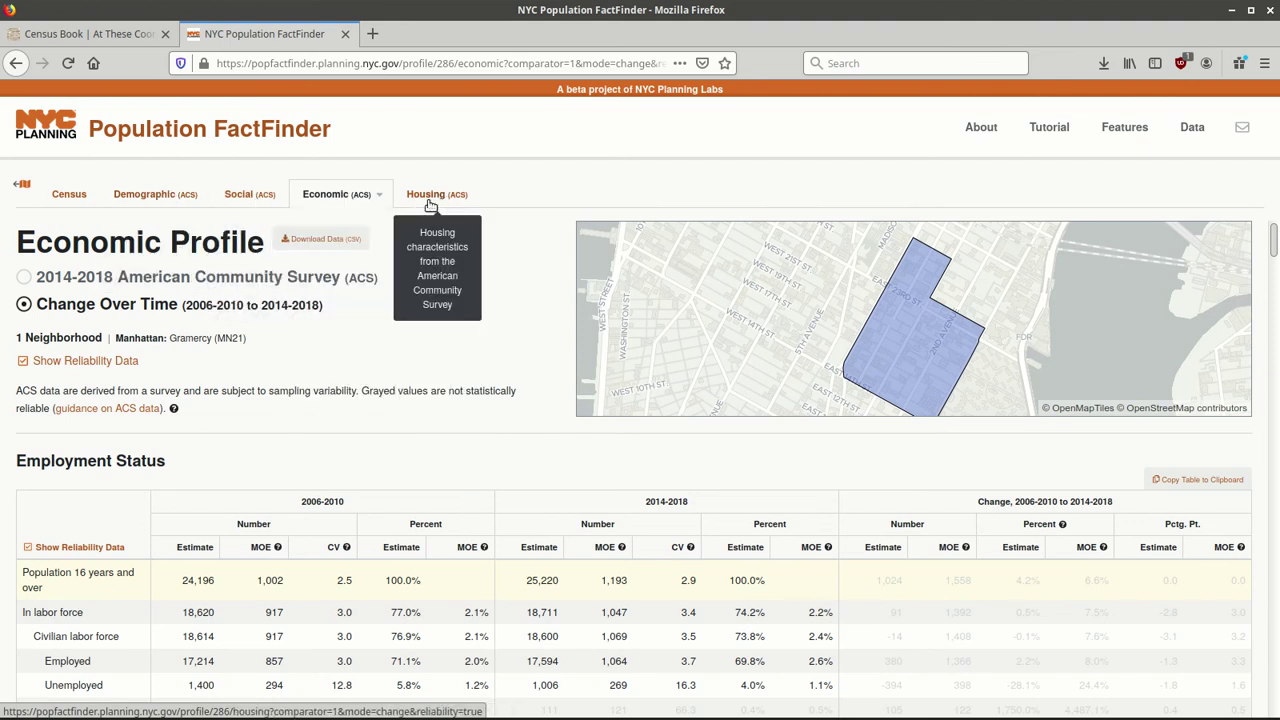
pyautogui.click(73, 197)
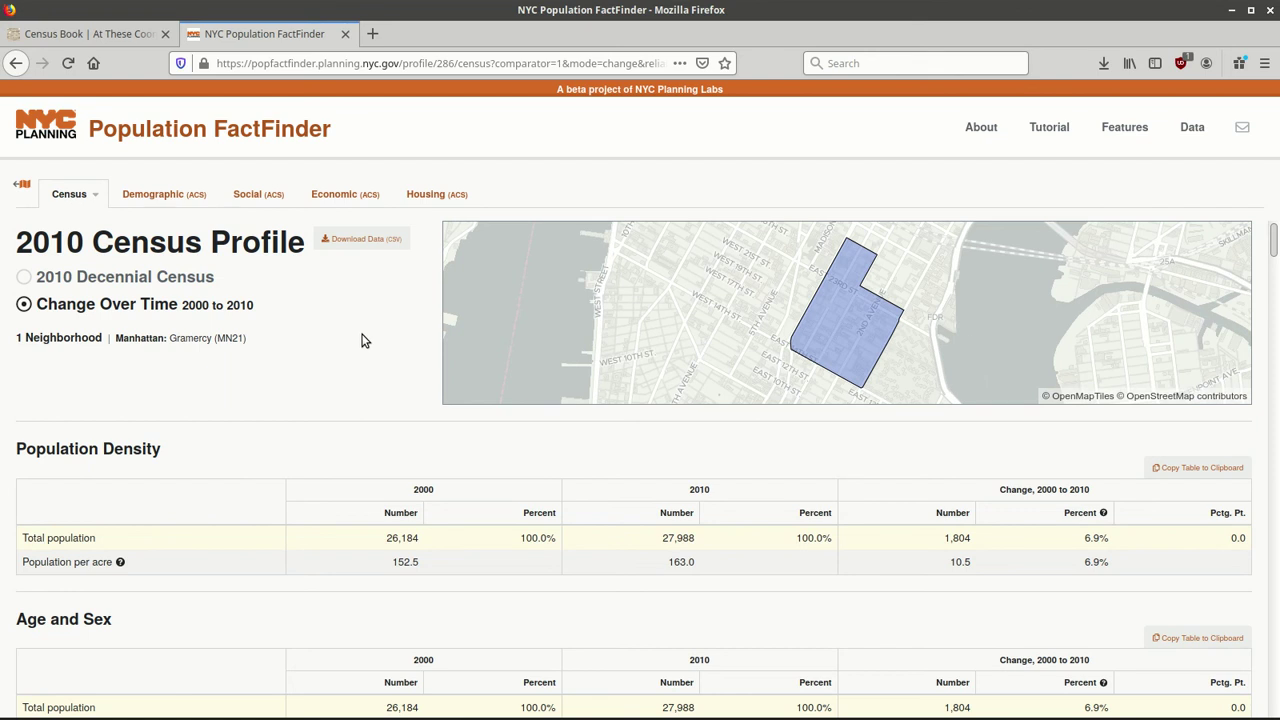
pyautogui.moveTo(1274, 240)
pyautogui.mouseDown()
pyautogui.moveTo(1274, 300)
pyautogui.moveTo(1273, 228)
pyautogui.mouseUp()
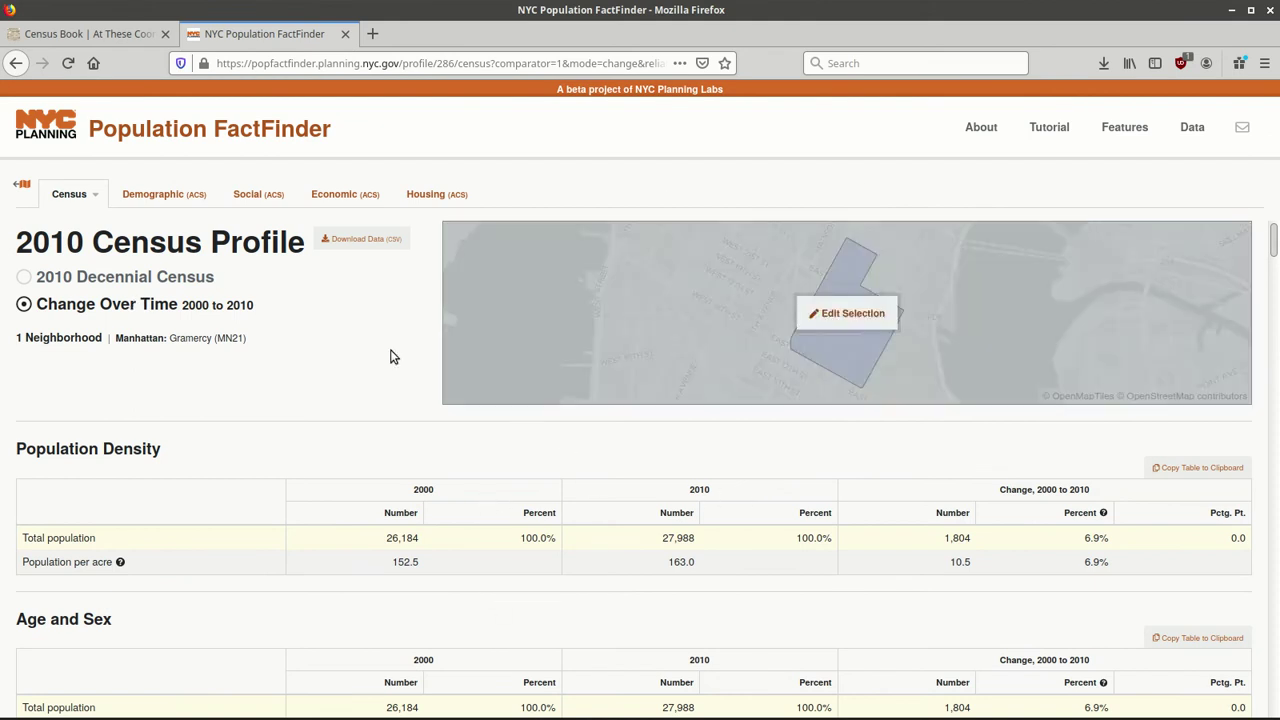
# - Switch the 2010 Census Profile to the 2010 Decennial Census data
pyautogui.click(45, 278)
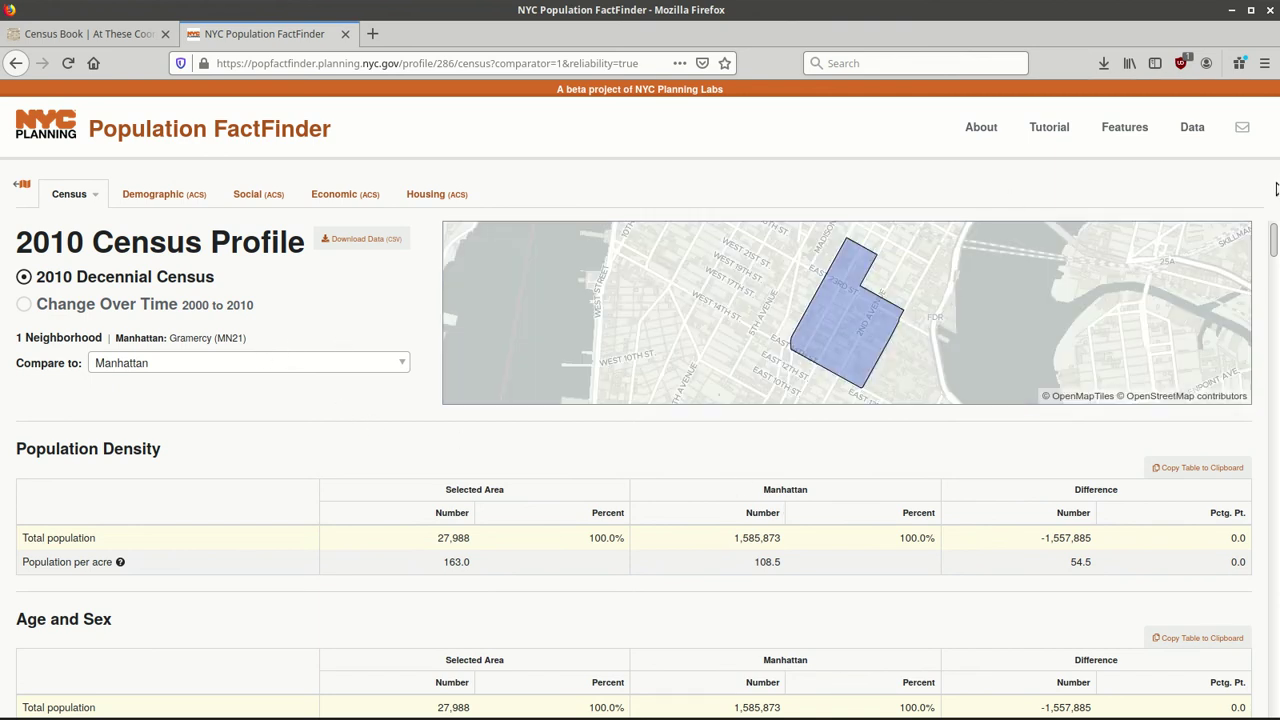
pyautogui.scroll(-1, 1275, 218)
pyautogui.scroll(1, 1275, 218)
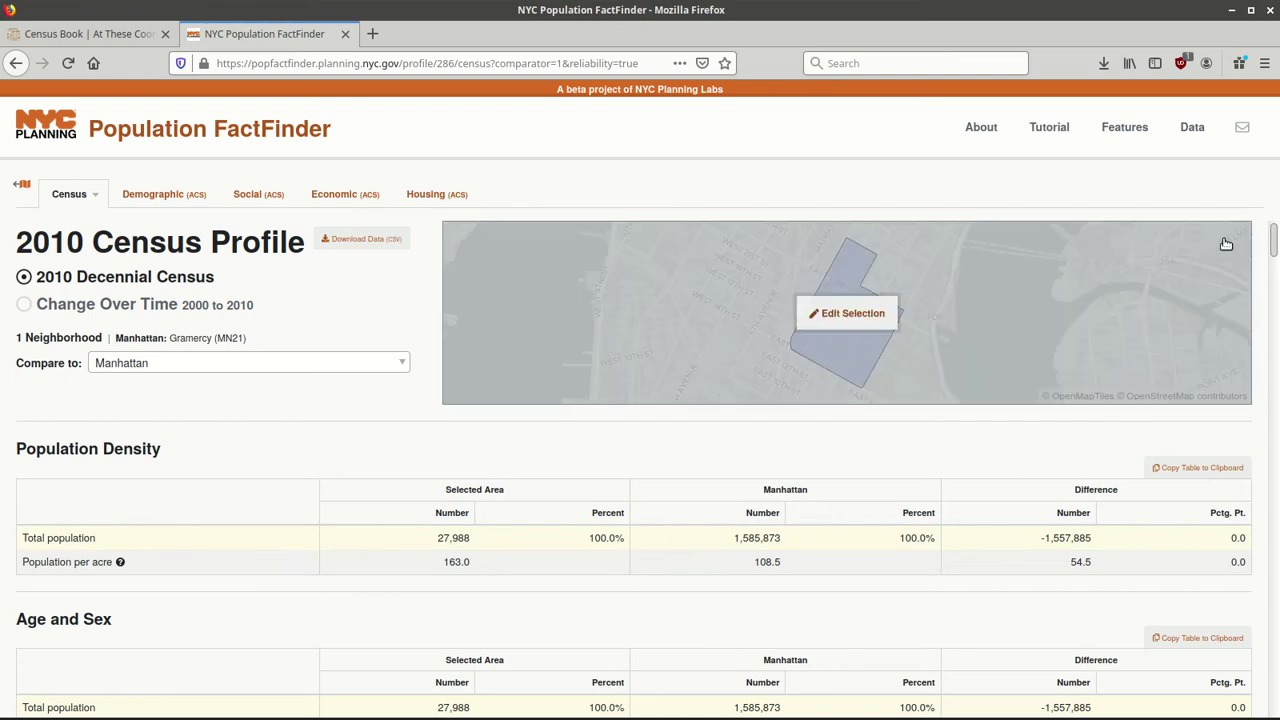
pyautogui.moveTo(1272, 252)
pyautogui.mouseDown()
pyautogui.moveTo(1273, 620)
pyautogui.moveTo(1274, 240)
pyautogui.mouseUp()
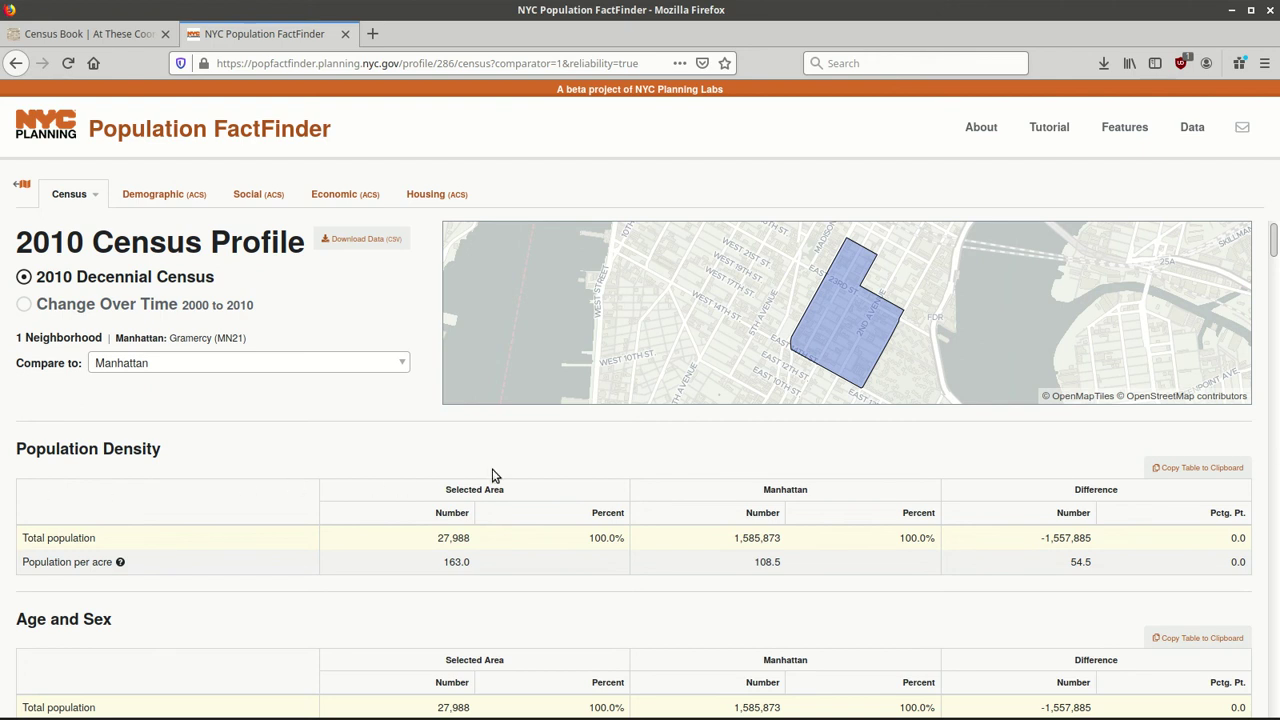
# - Copy the Population Density table to the clipboard and clear the table's highlighting
pyautogui.click(1193, 471)
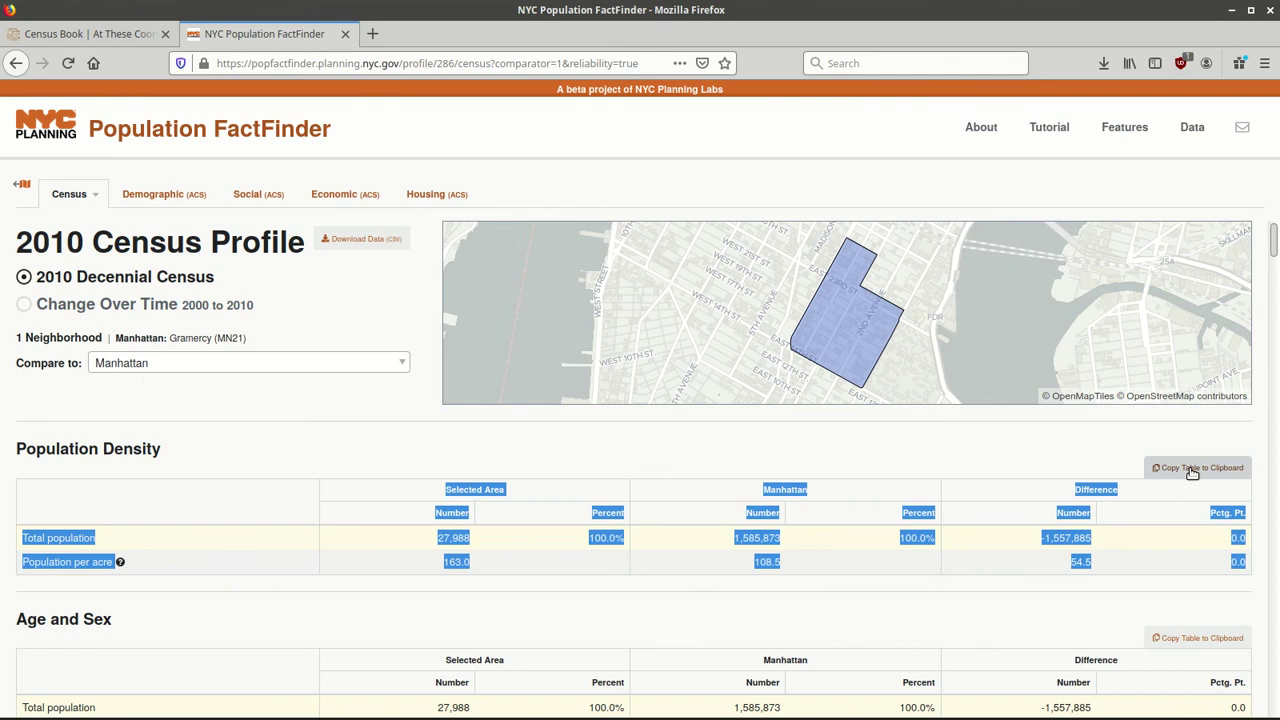
pyautogui.rightClick(1193, 471)
pyautogui.click(1178, 482)
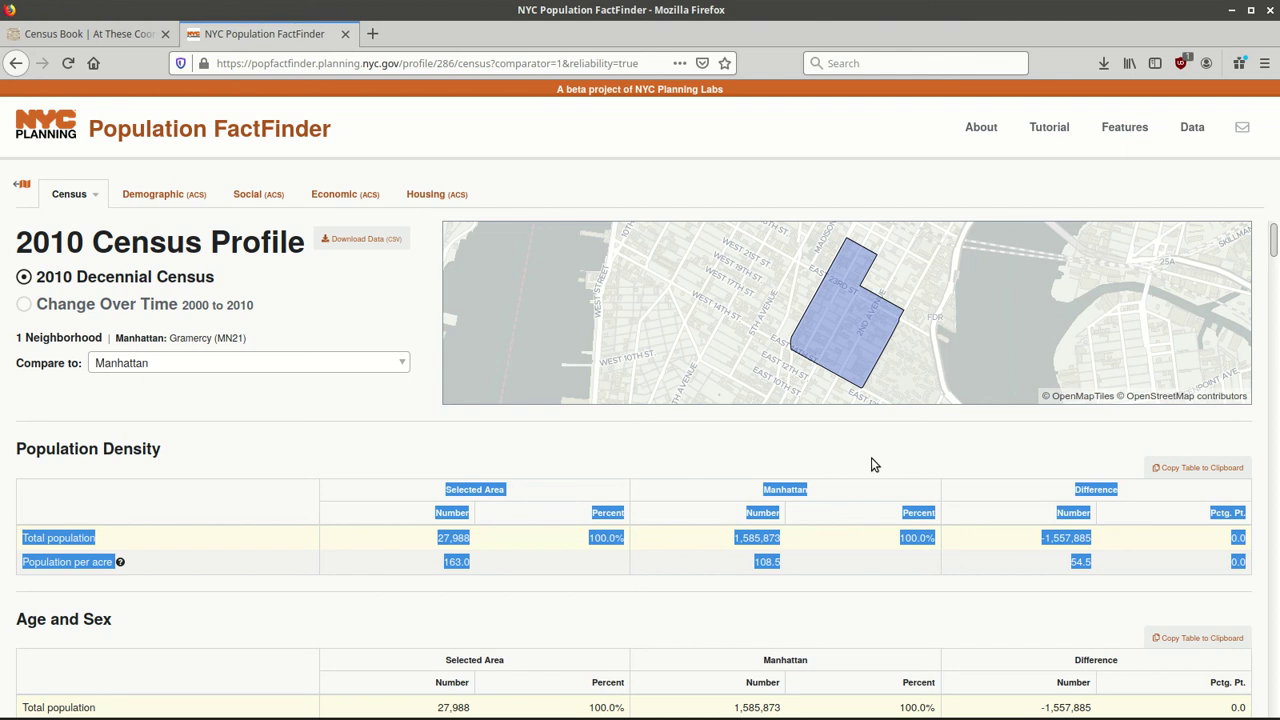
pyautogui.click(389, 476)
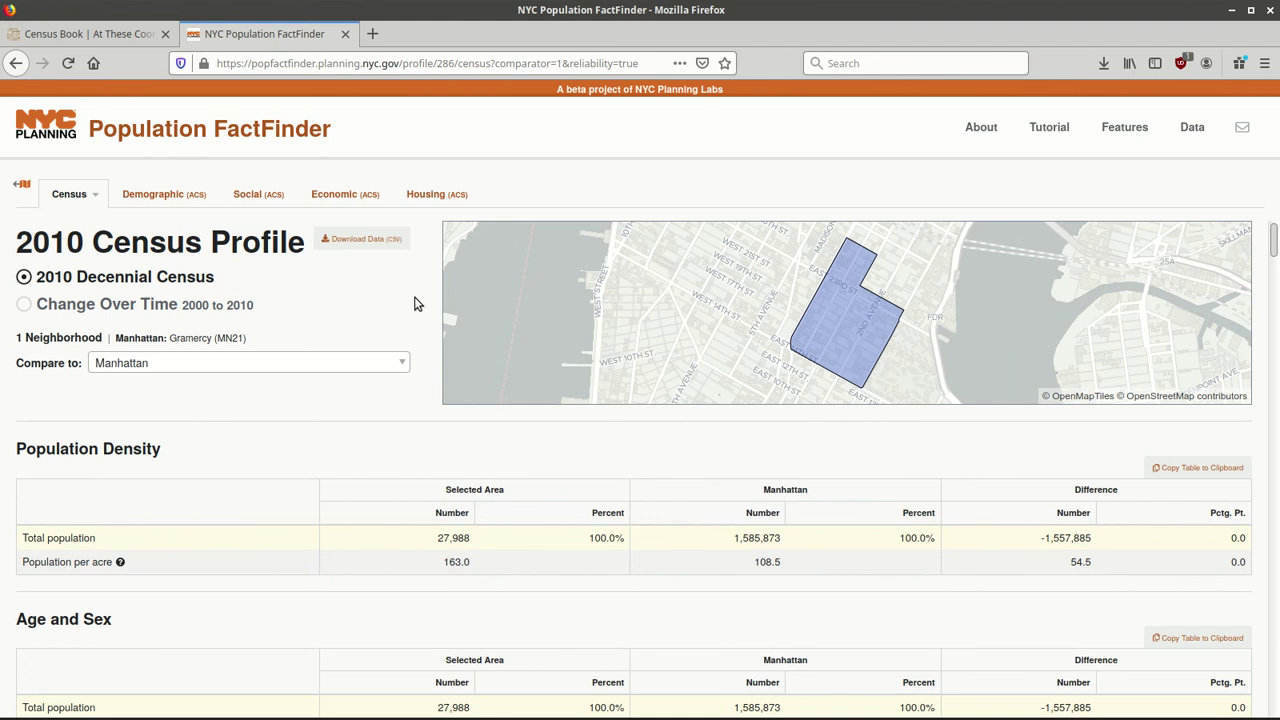
# - Request the CSV download of the 2010 Census Profile and dismiss it without saving the file
pyautogui.click(369, 243)
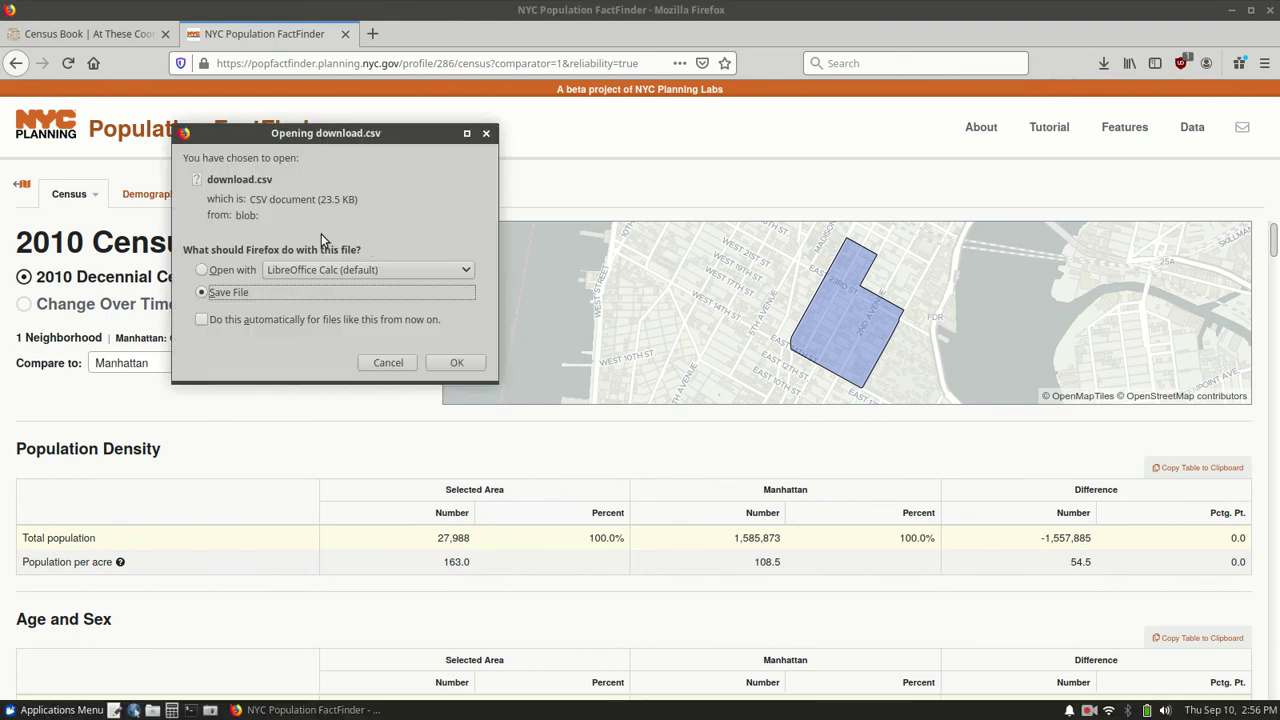
pyautogui.click(487, 135)
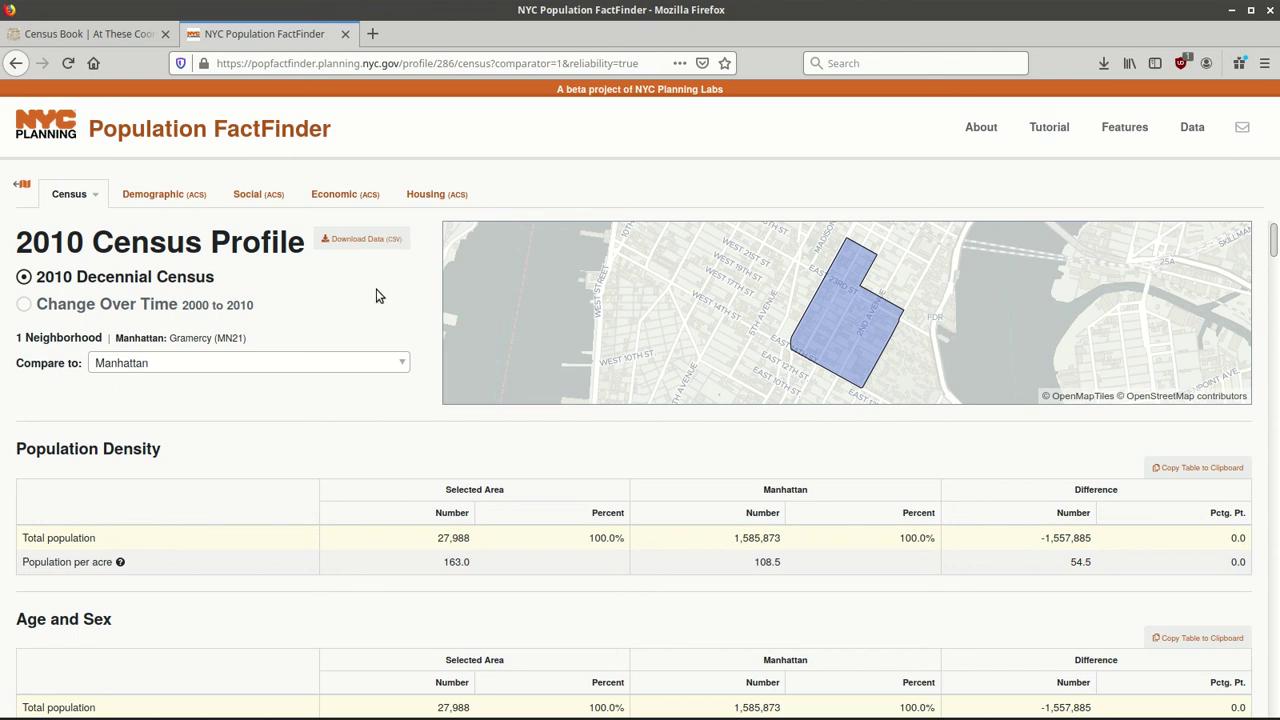
# - Return to the selection map and clear the Gramercy selection
pyautogui.click(15, 191)
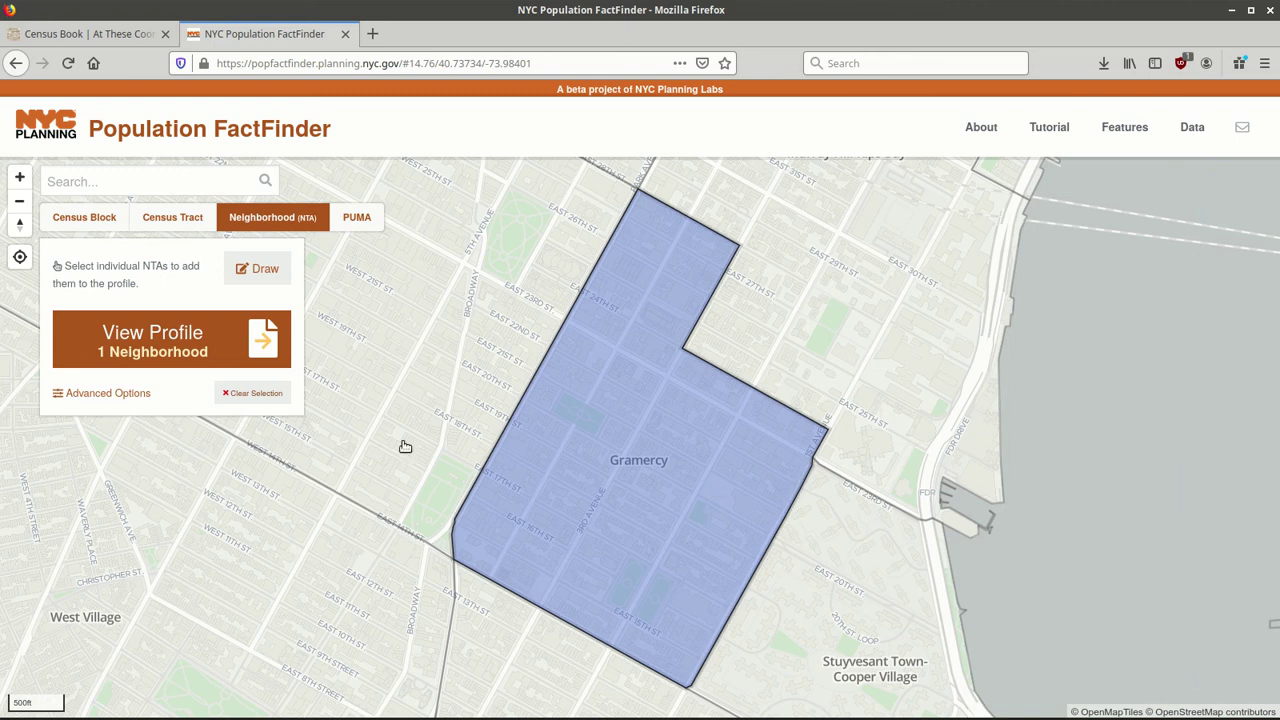
pyautogui.click(253, 394)
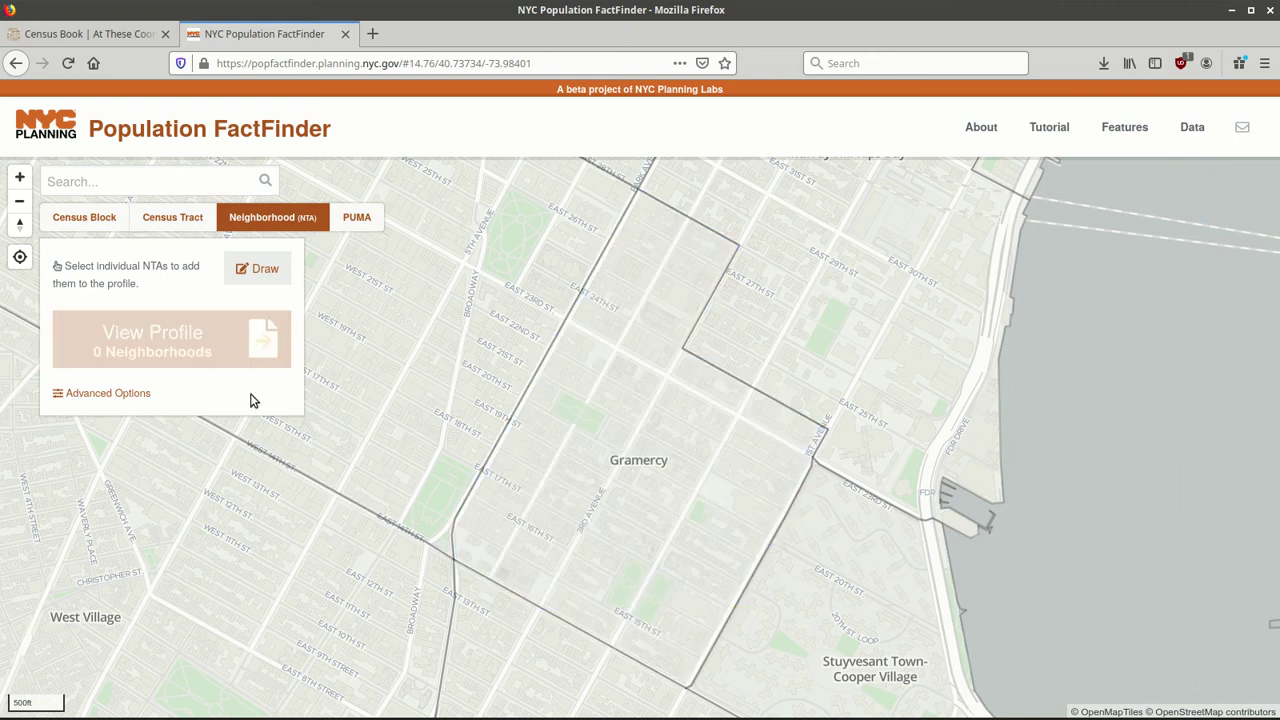
# - Search for "Inwood", go to the neighborhood MN01 - Marble Hill, Inwood, and select it on the map
pyautogui.click(90, 183)
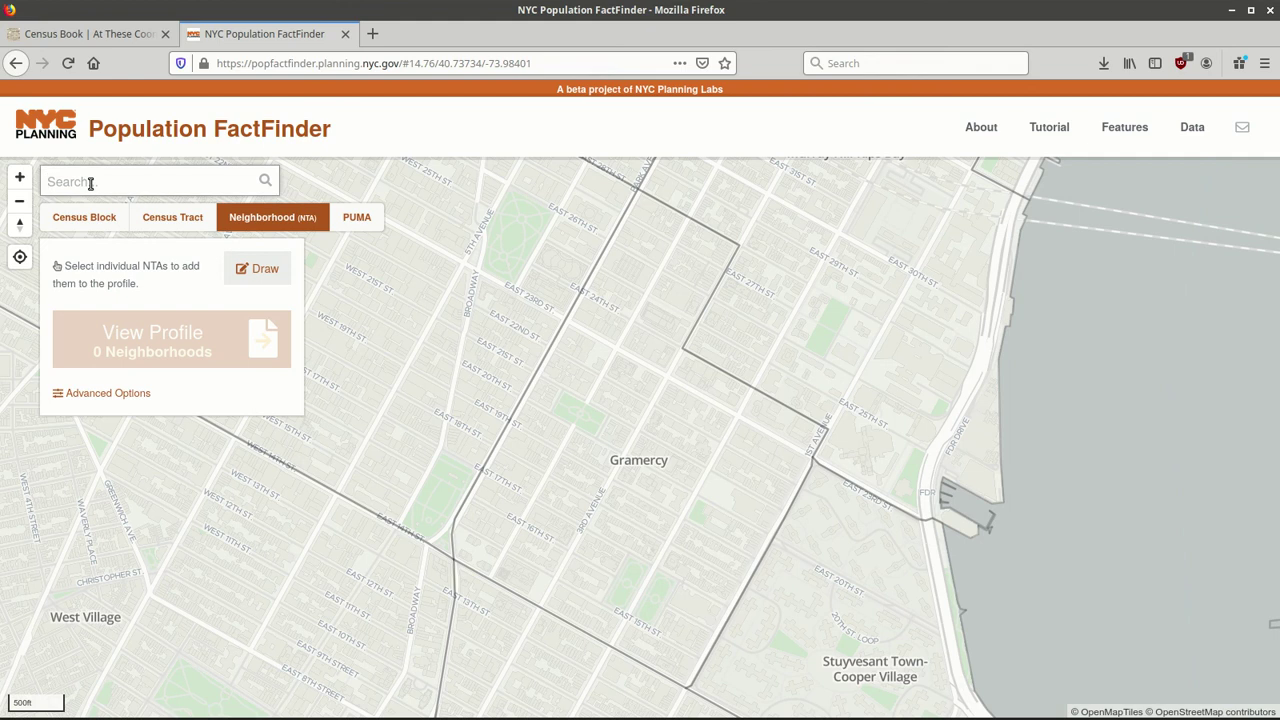
pyautogui.write('lnwo')
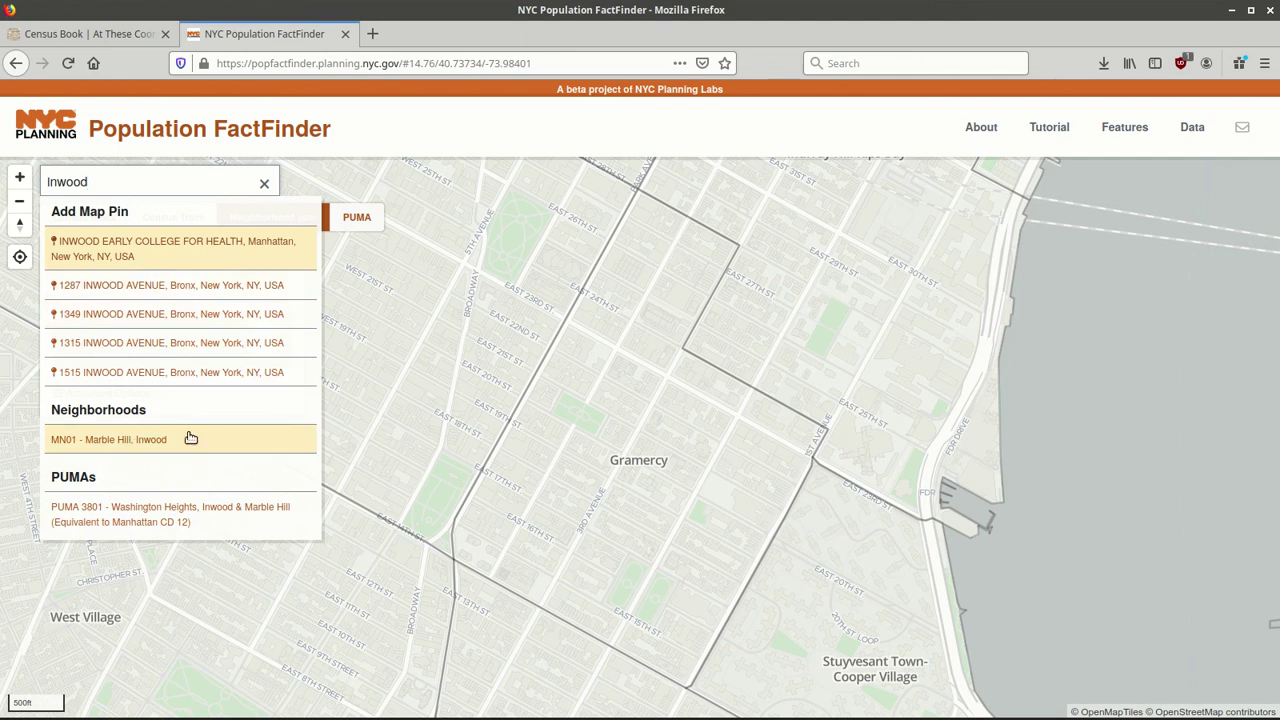
pyautogui.click(127, 443)
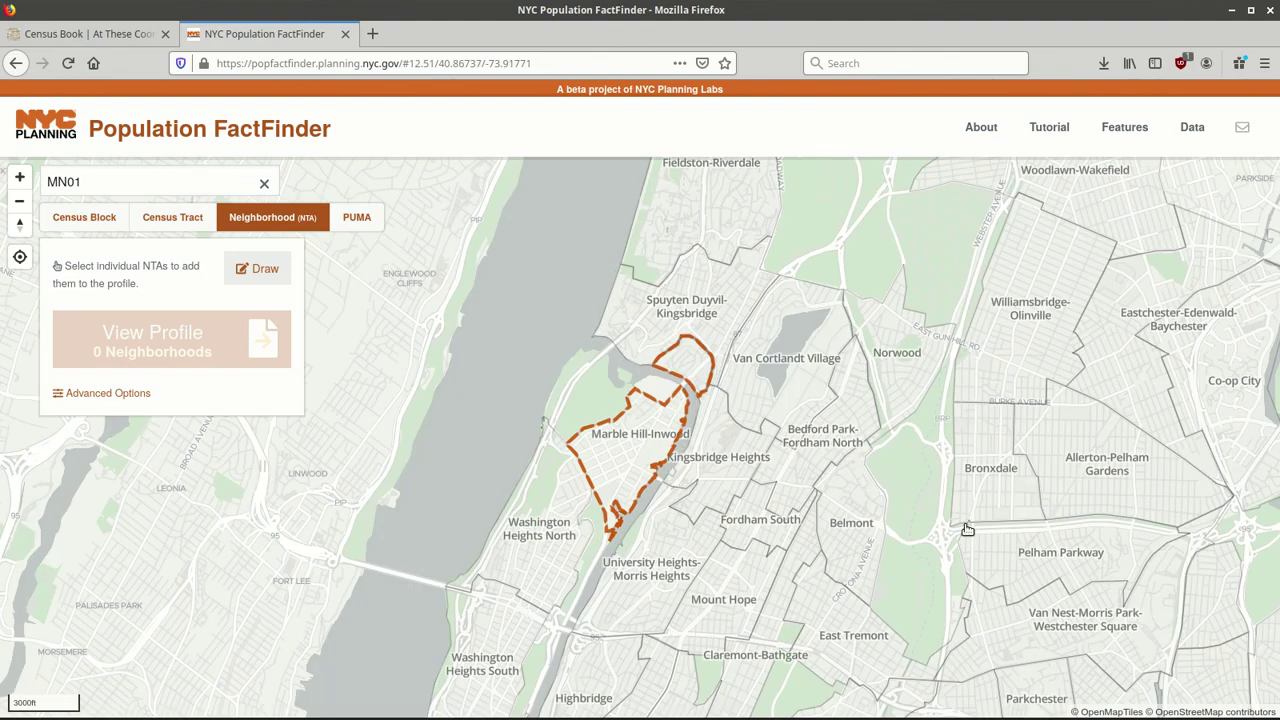
pyautogui.click(20, 179)
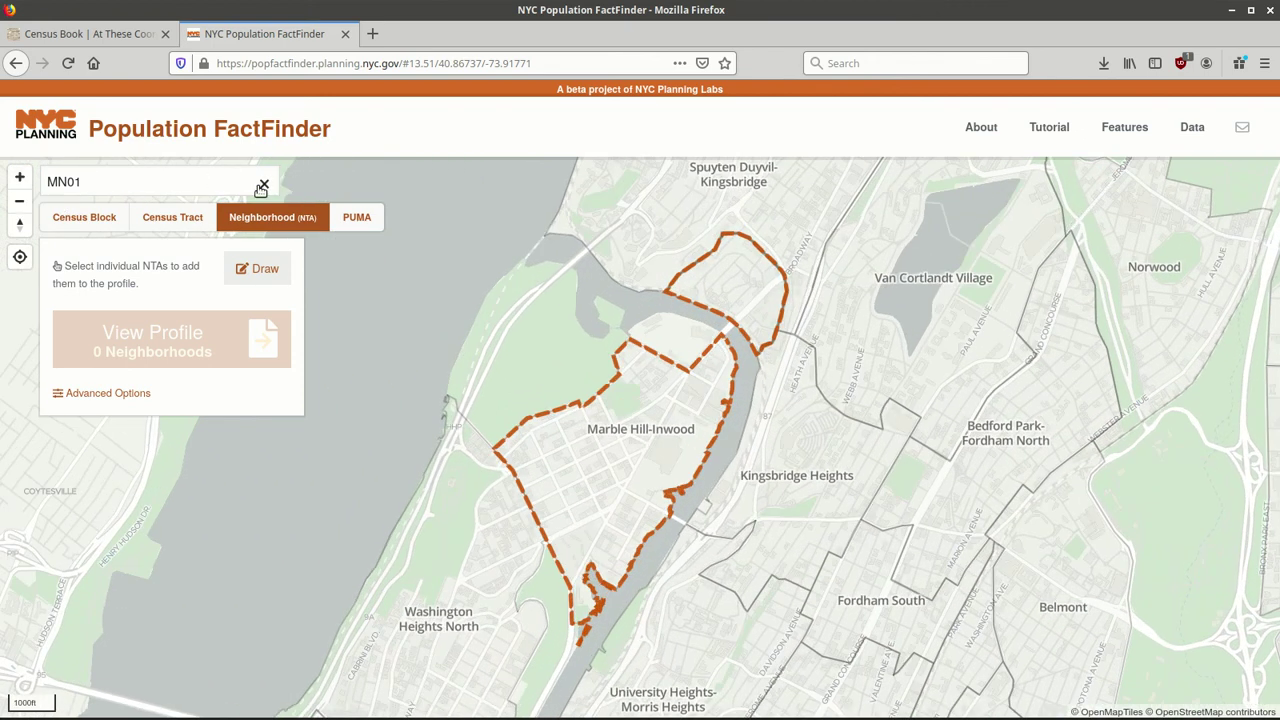
pyautogui.click(256, 186)
pyautogui.click(264, 187)
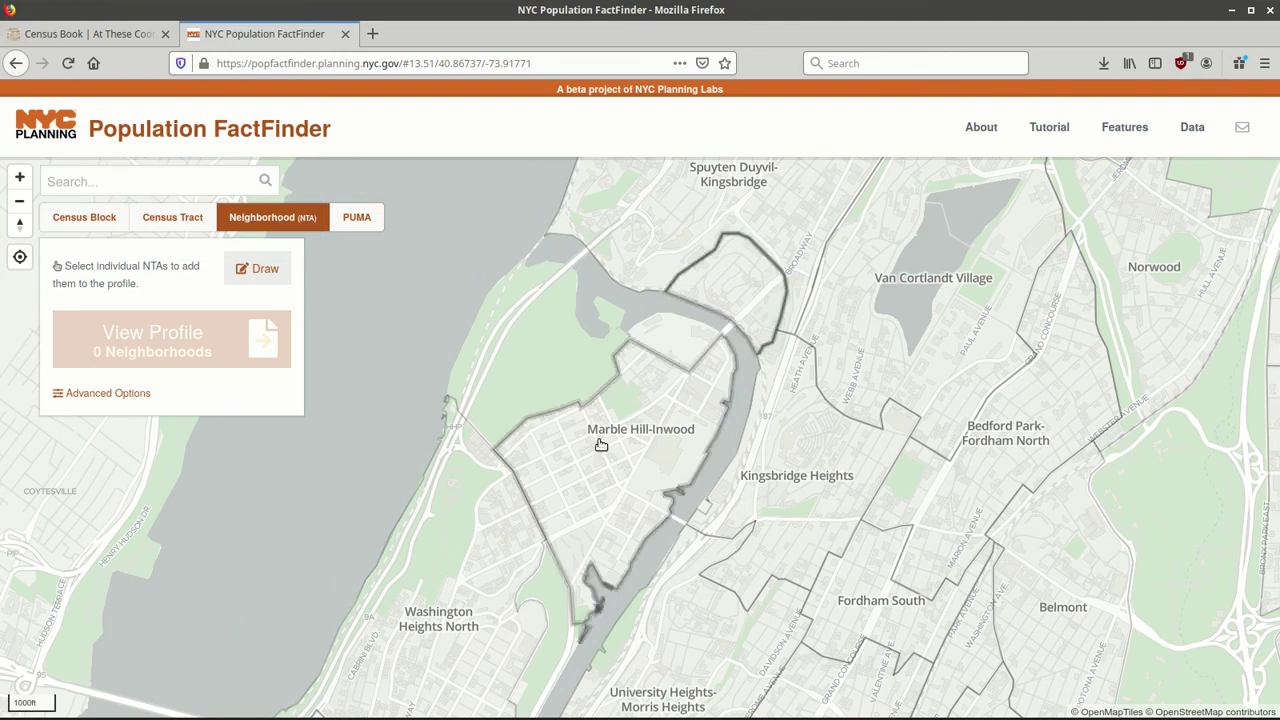
pyautogui.click(643, 435)
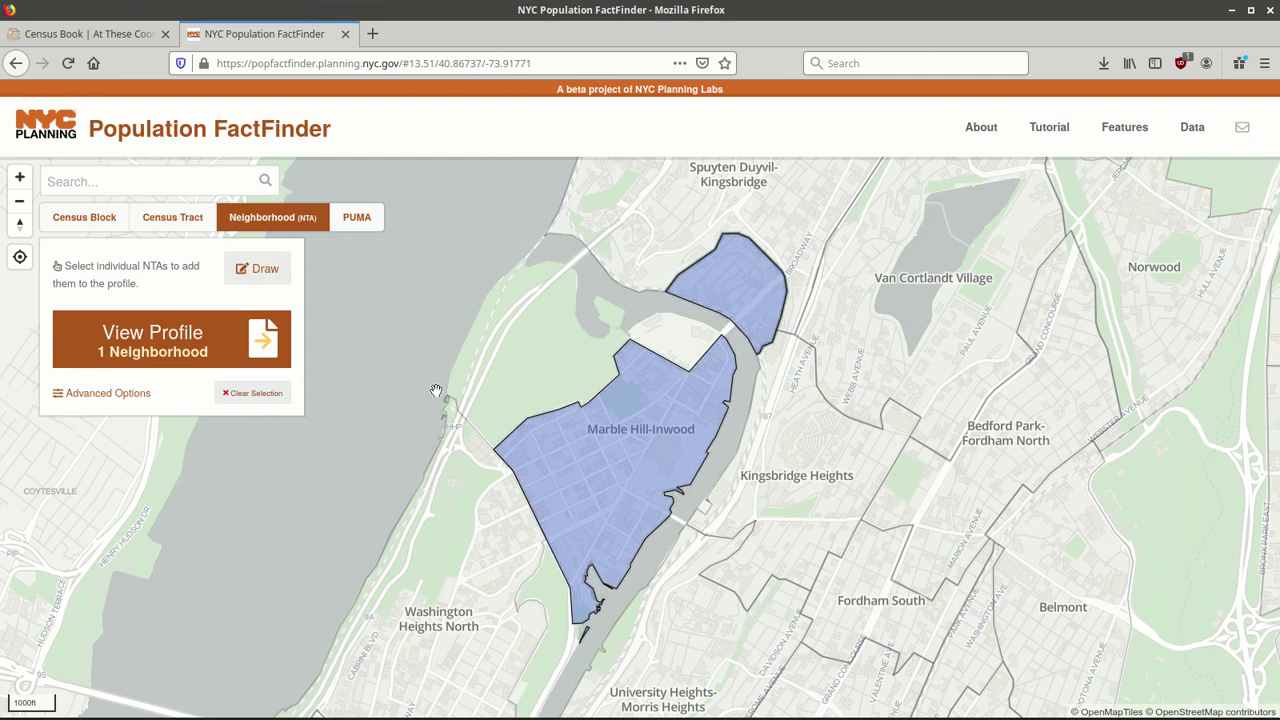
# - Convert the selection to census tracts, remove tract 309 and add tract 297 beside Inwood
pyautogui.click(172, 218)
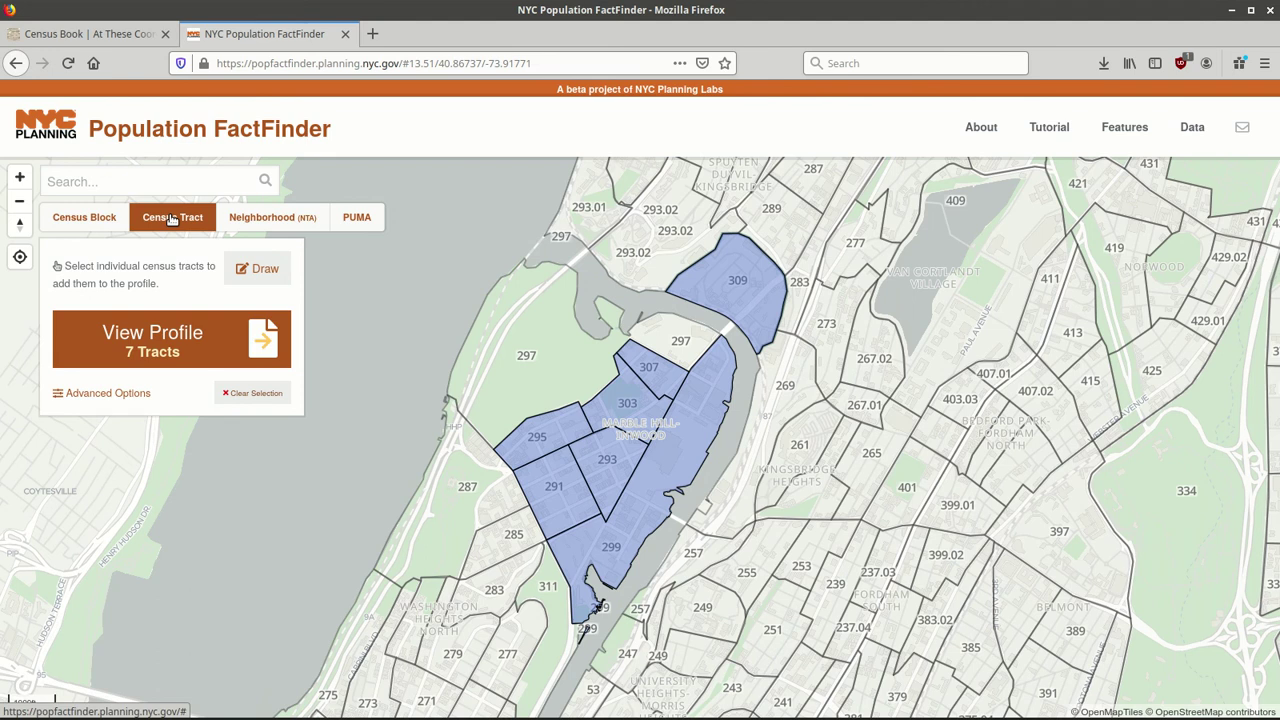
pyautogui.click(741, 295)
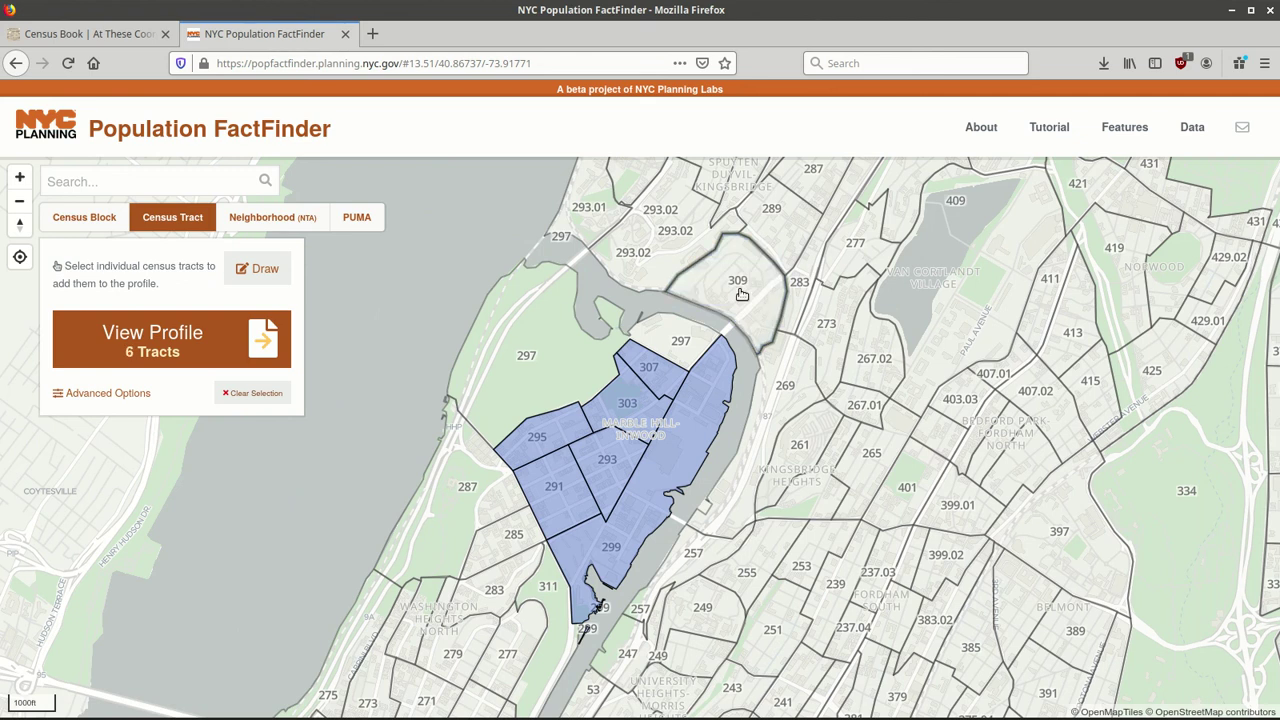
pyautogui.click(741, 293)
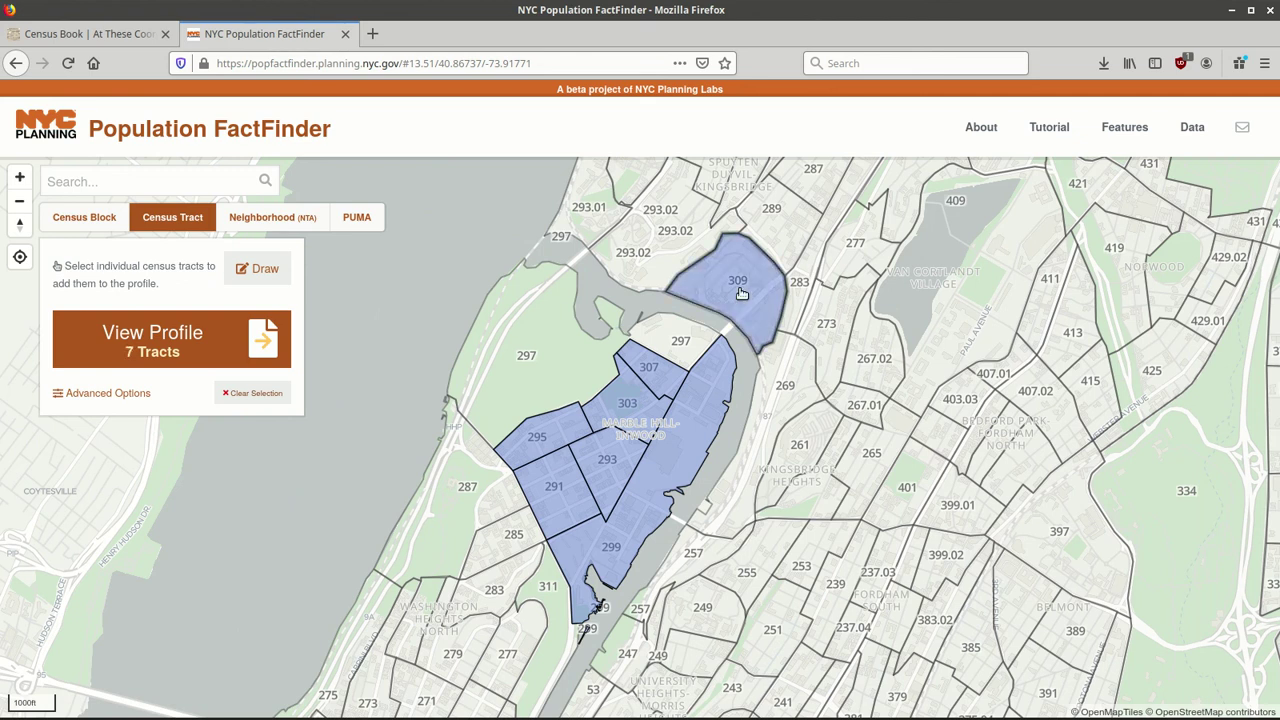
pyautogui.click(741, 293)
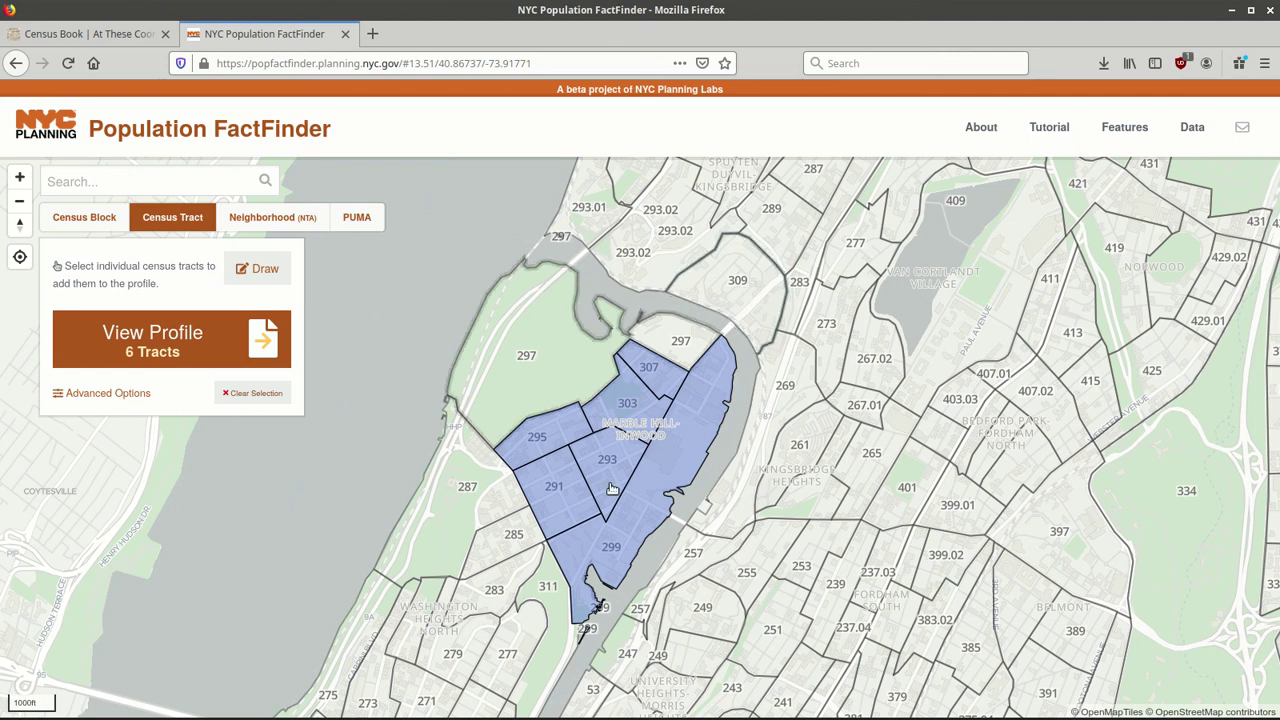
pyautogui.click(524, 342)
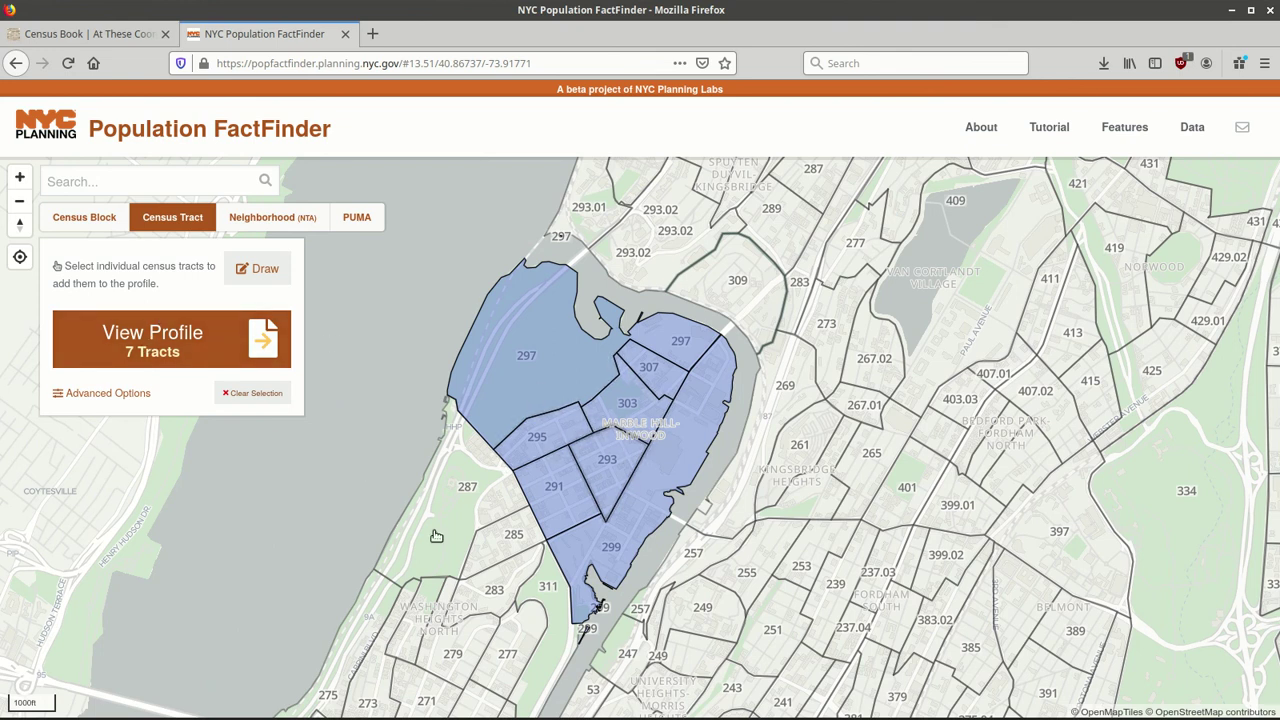
# - Open the profile for the seven selected census tracts and view its Demographic Profile
pyautogui.click(163, 348)
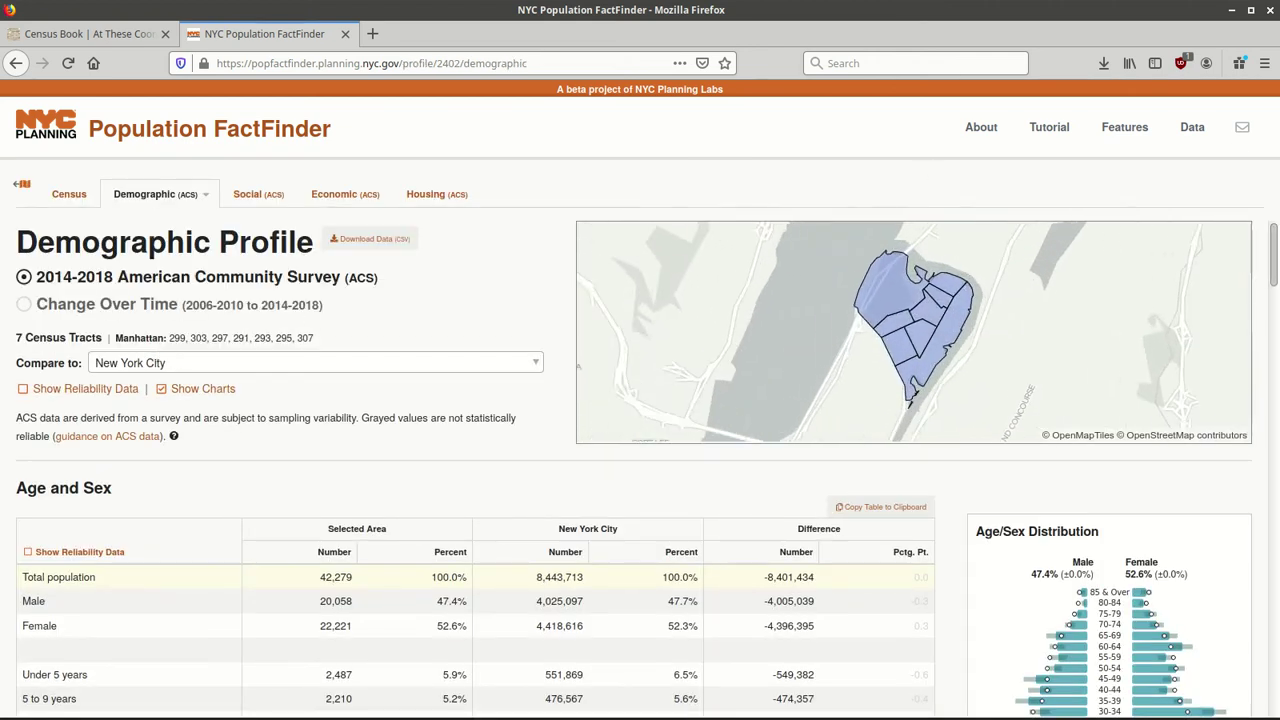
pyautogui.scroll(-1, 1060, 360)
pyautogui.moveTo(979, 312)
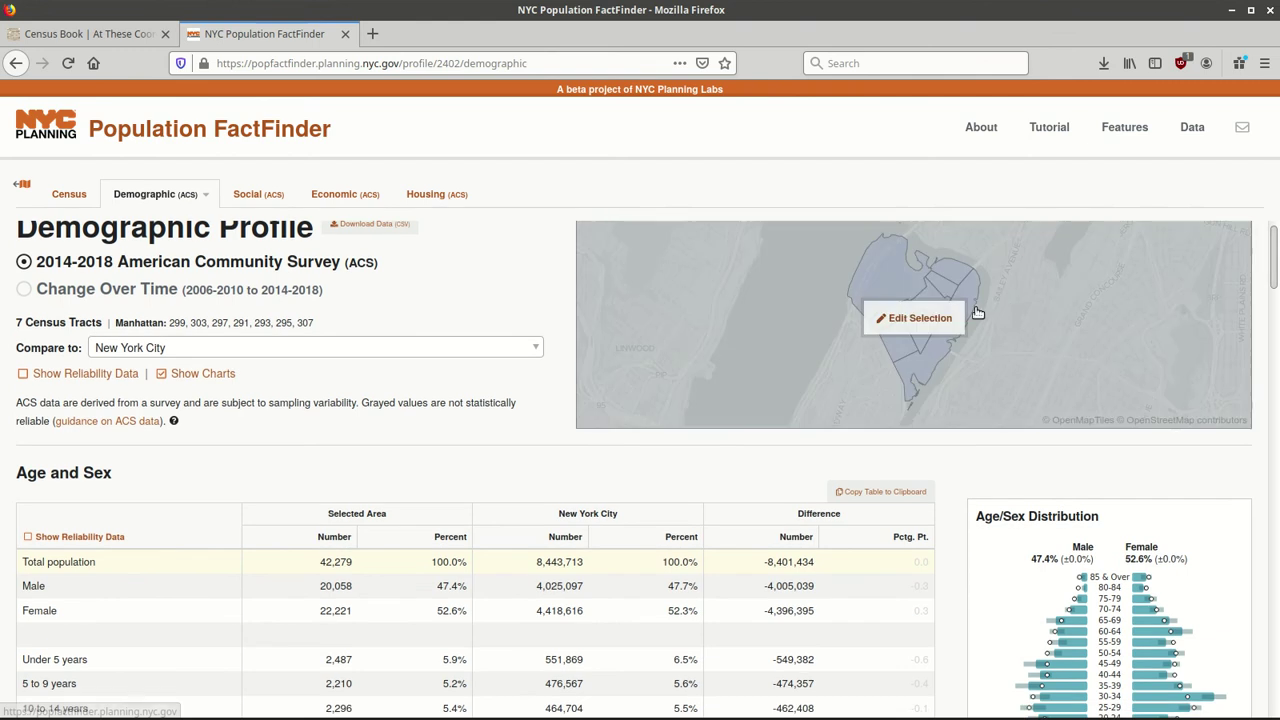
# - Turn on reliability data for the seven-tract Demographic Profile and review the Age and Sex table's margins of error
pyautogui.scroll(-5, 647, 470)
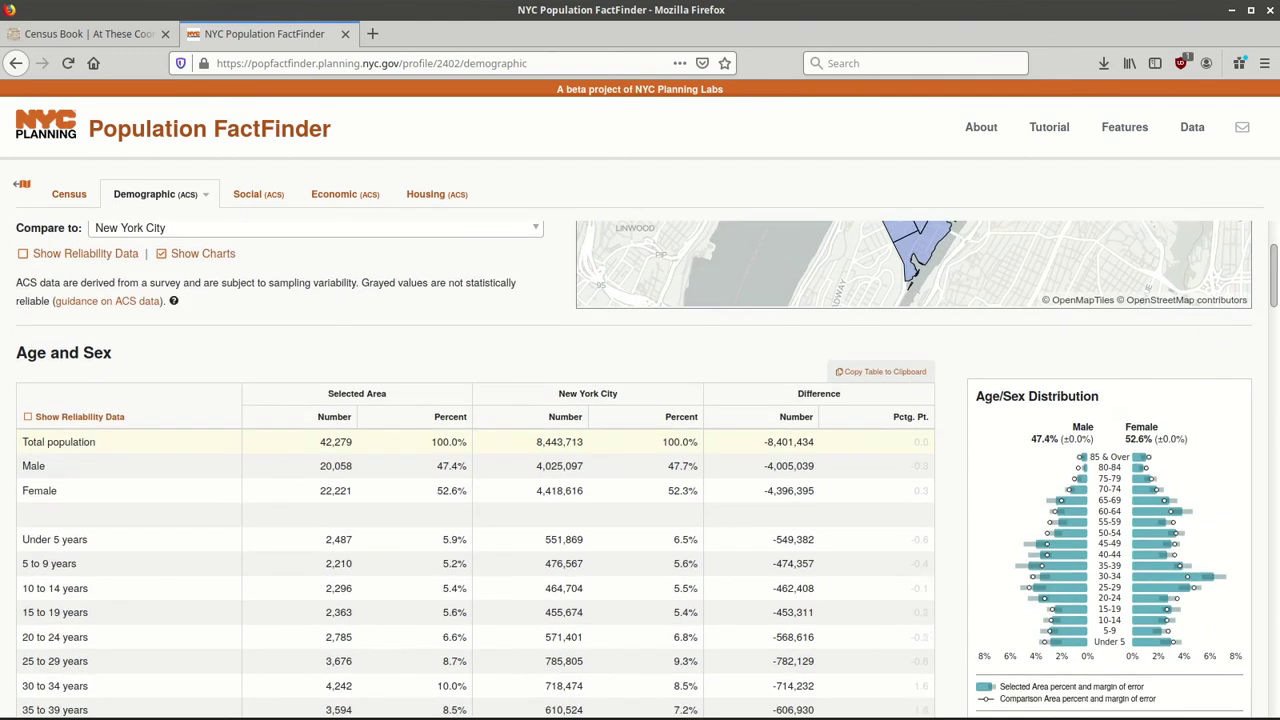
pyautogui.scroll(2, 647, 470)
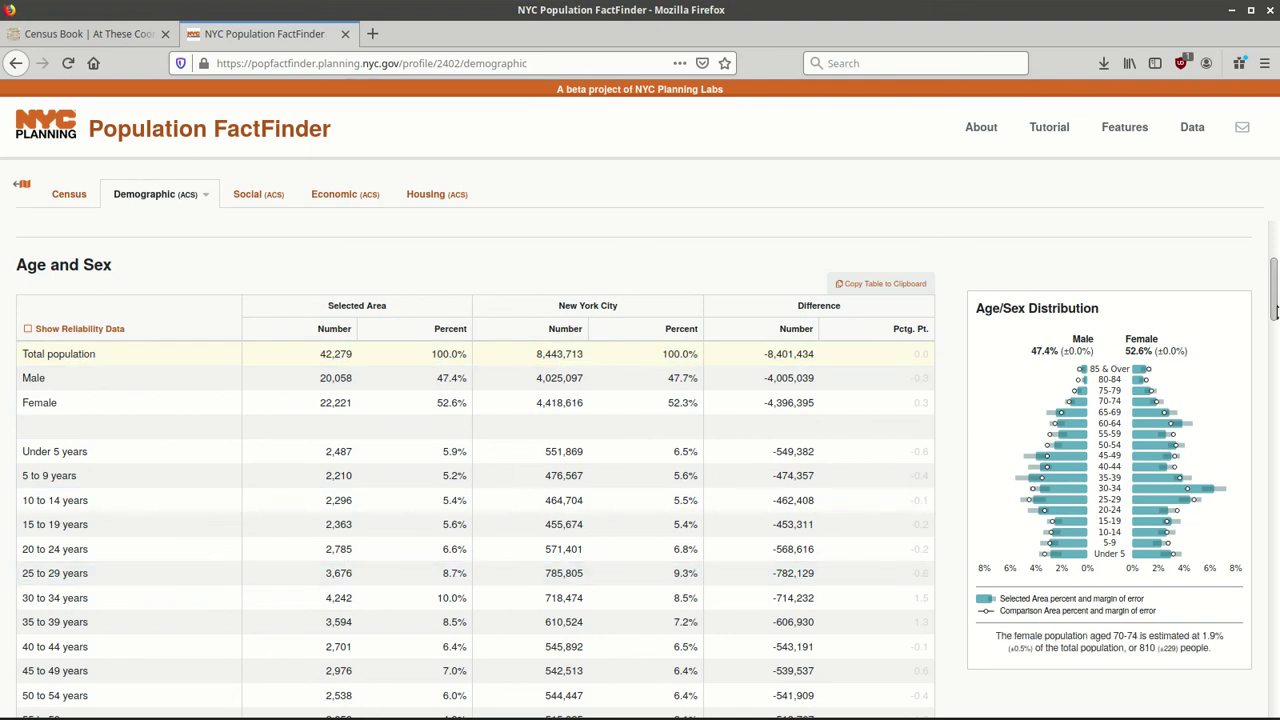
pyautogui.scroll(4, 1175, 350)
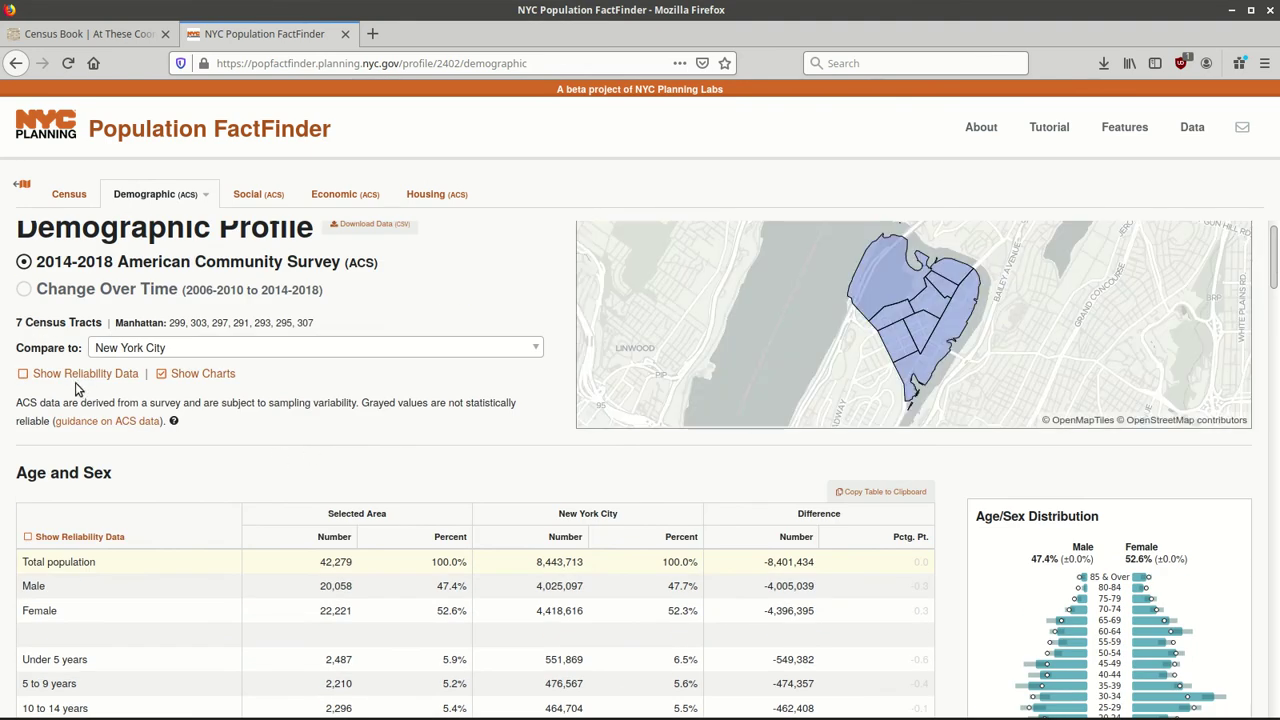
pyautogui.click(77, 376)
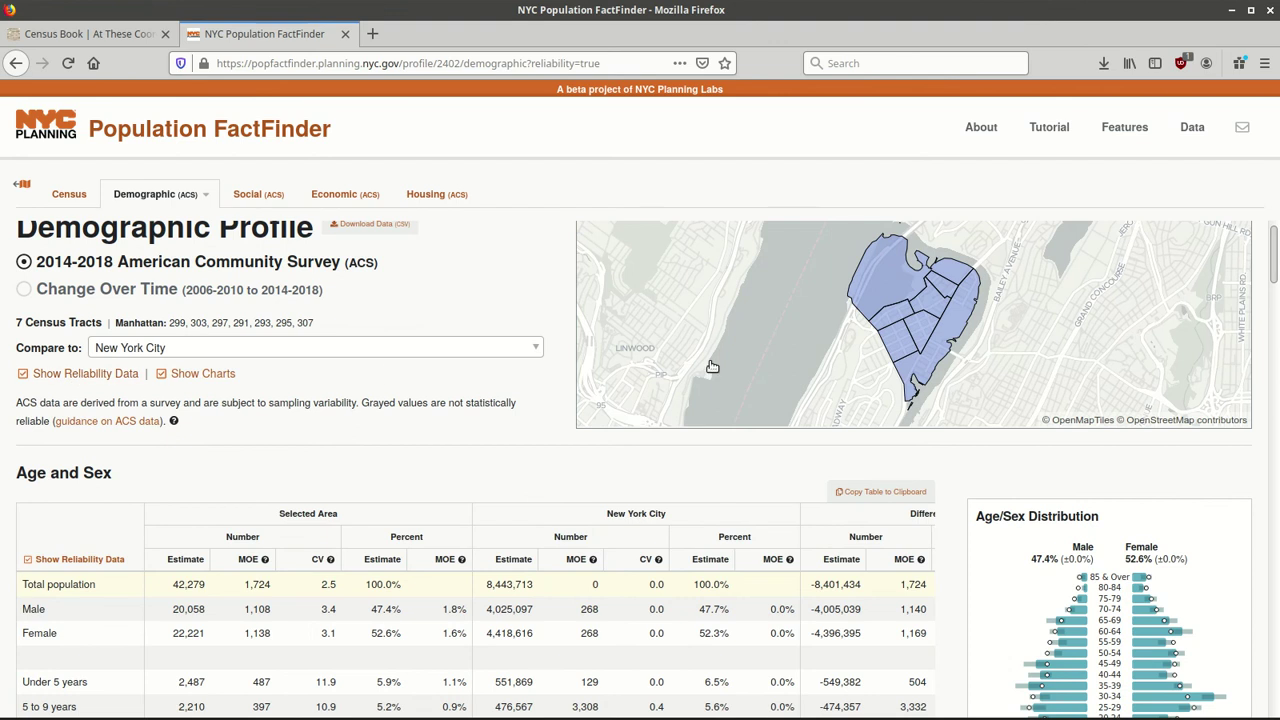
pyautogui.scroll(-2, 711, 366)
pyautogui.scroll(-3, 927, 340)
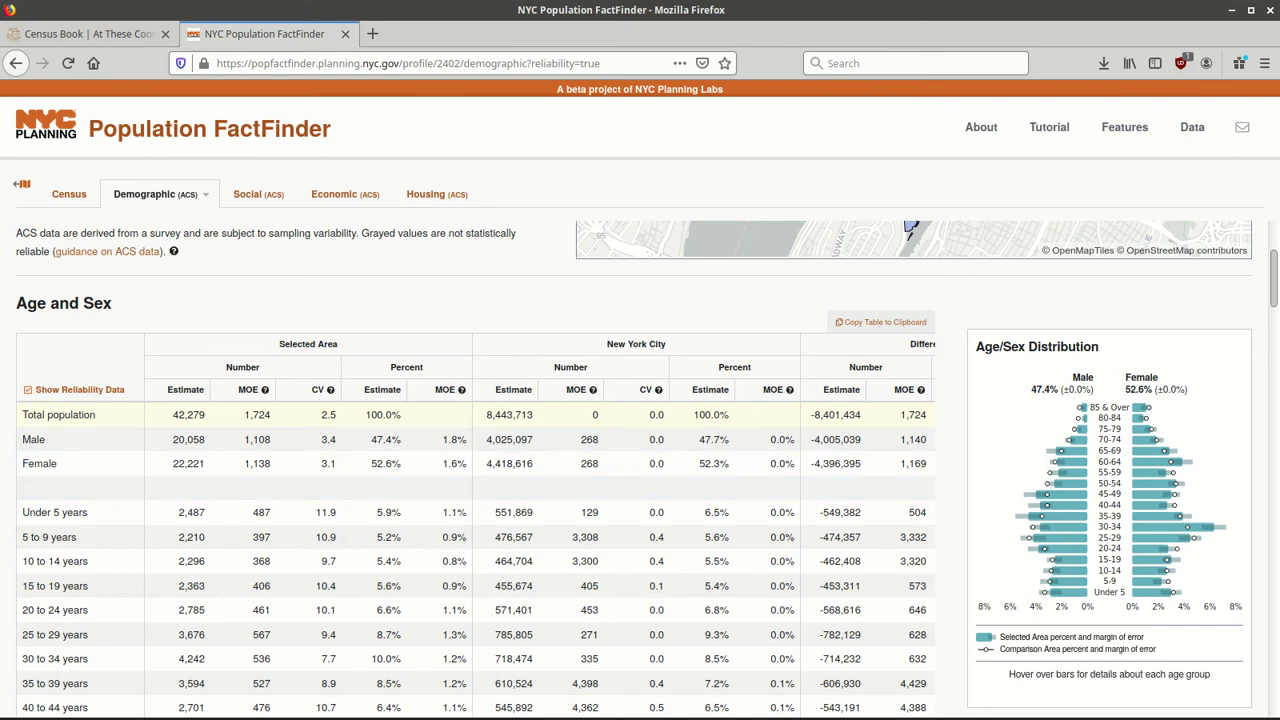
pyautogui.scroll(3, 640, 470)
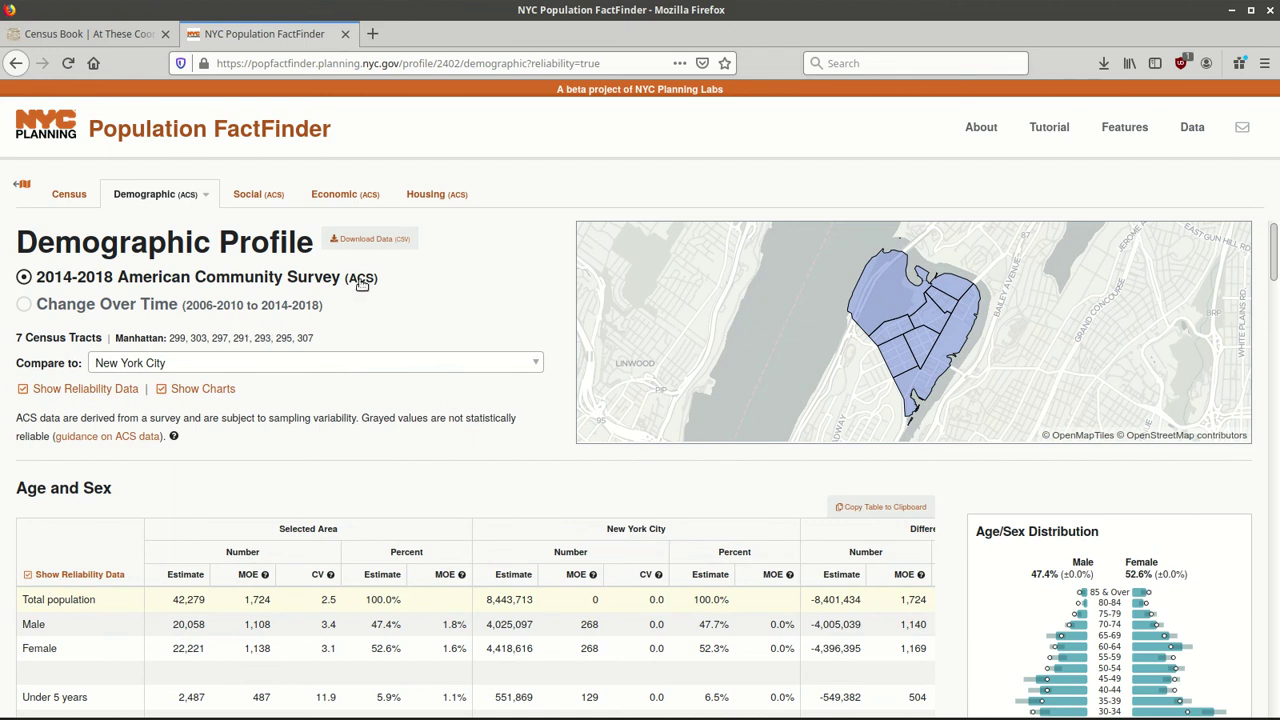
# - Highlight the full web address of the custom tract profile
pyautogui.click(481, 63)
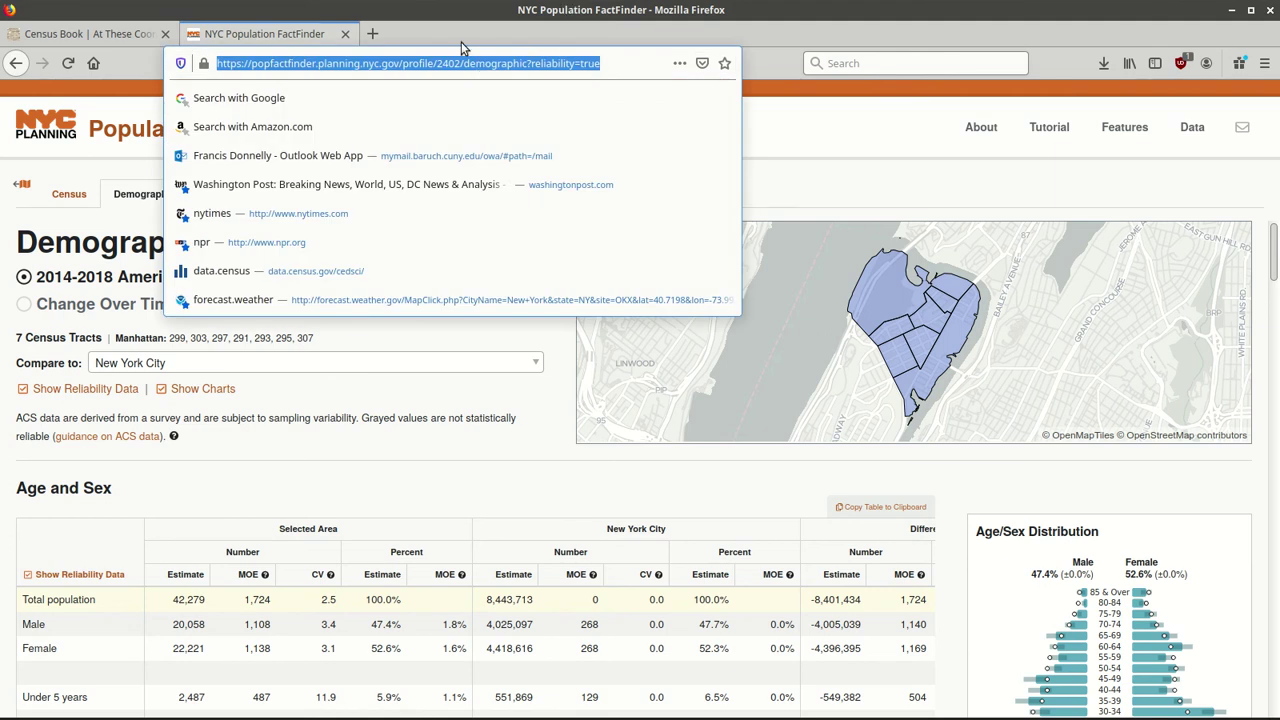
pyautogui.click(463, 34)
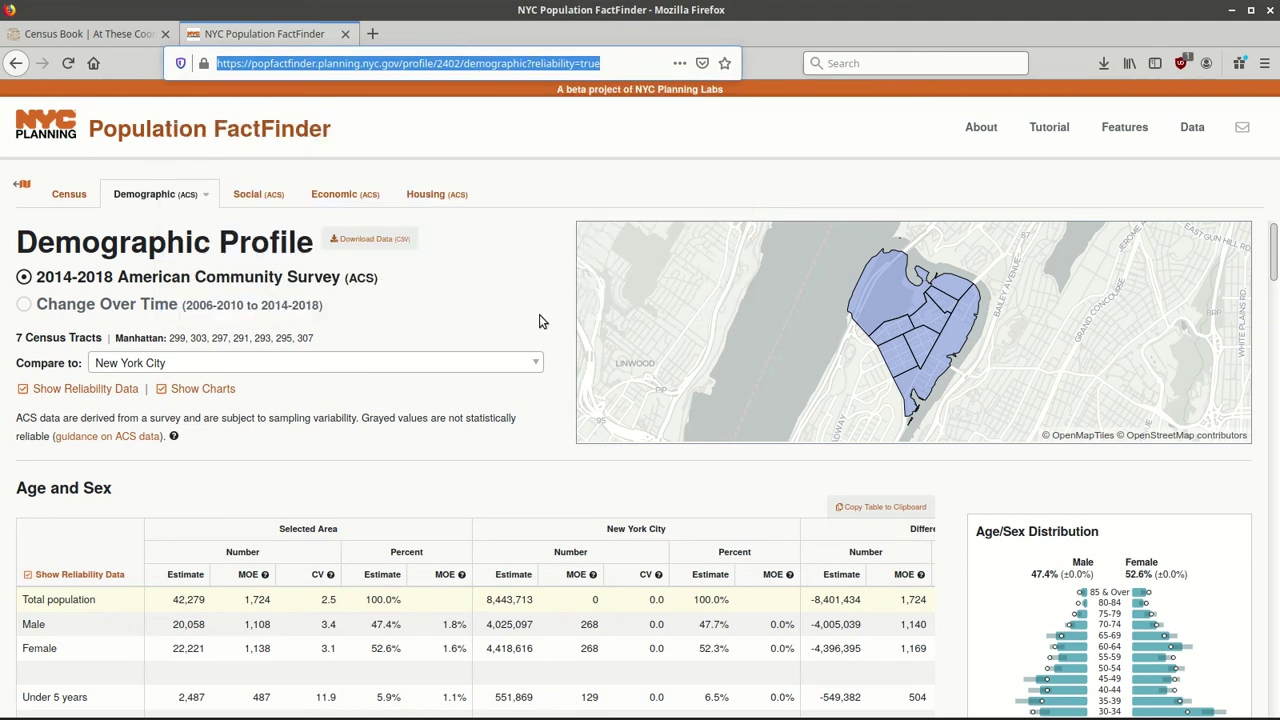
# - Return to the selection map and clear the seven selected census tracts
pyautogui.moveTo(878, 277)
pyautogui.click(23, 185)
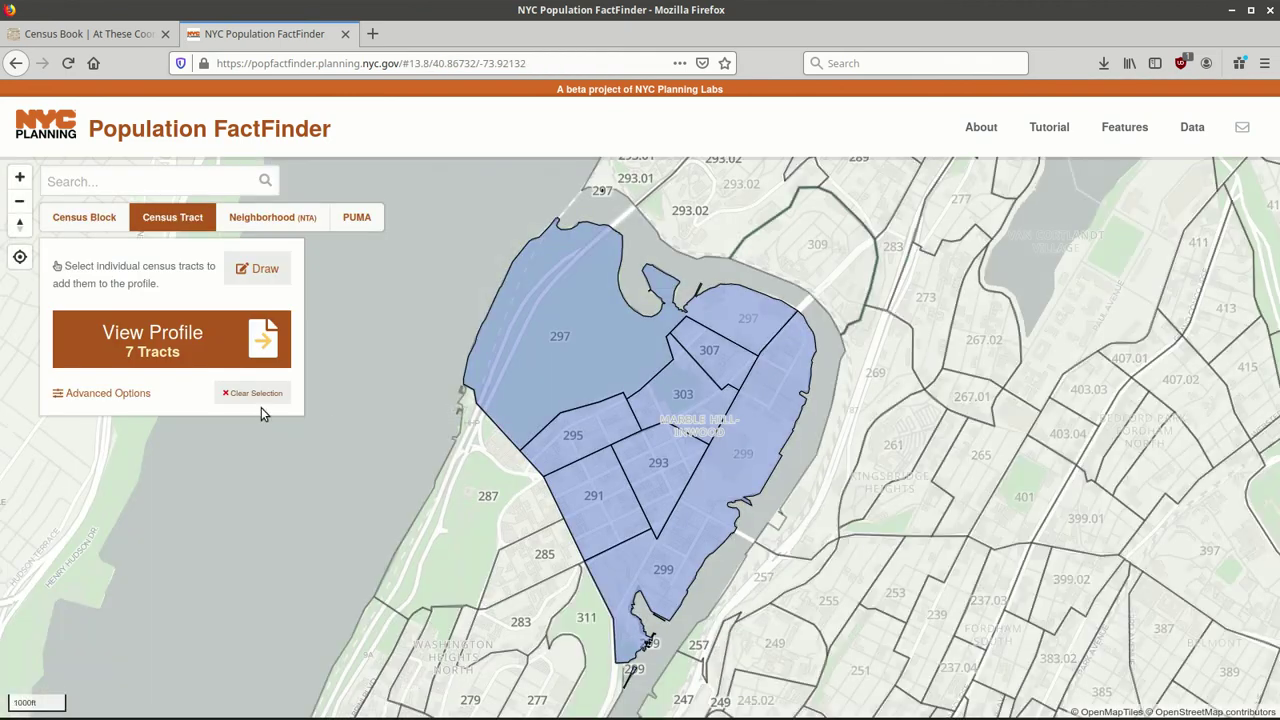
pyautogui.click(256, 397)
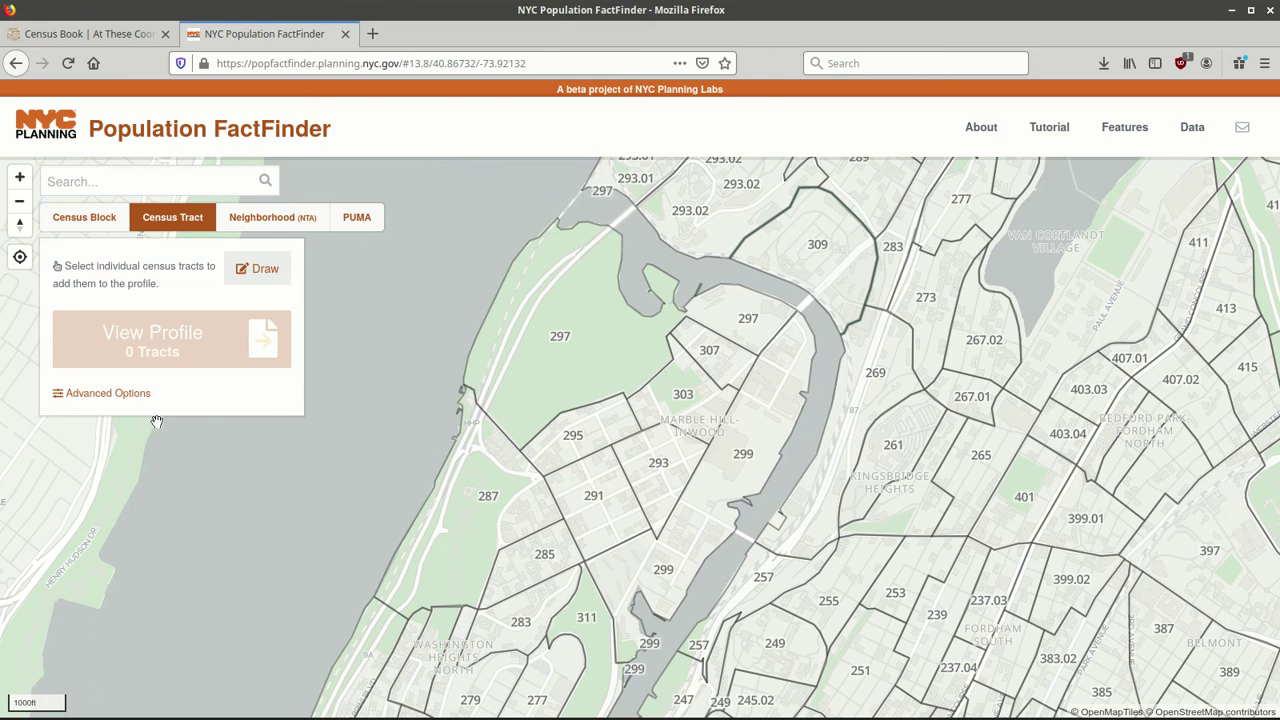
# - Open the advanced map options and turn on the Subways overlay
pyautogui.click(128, 396)
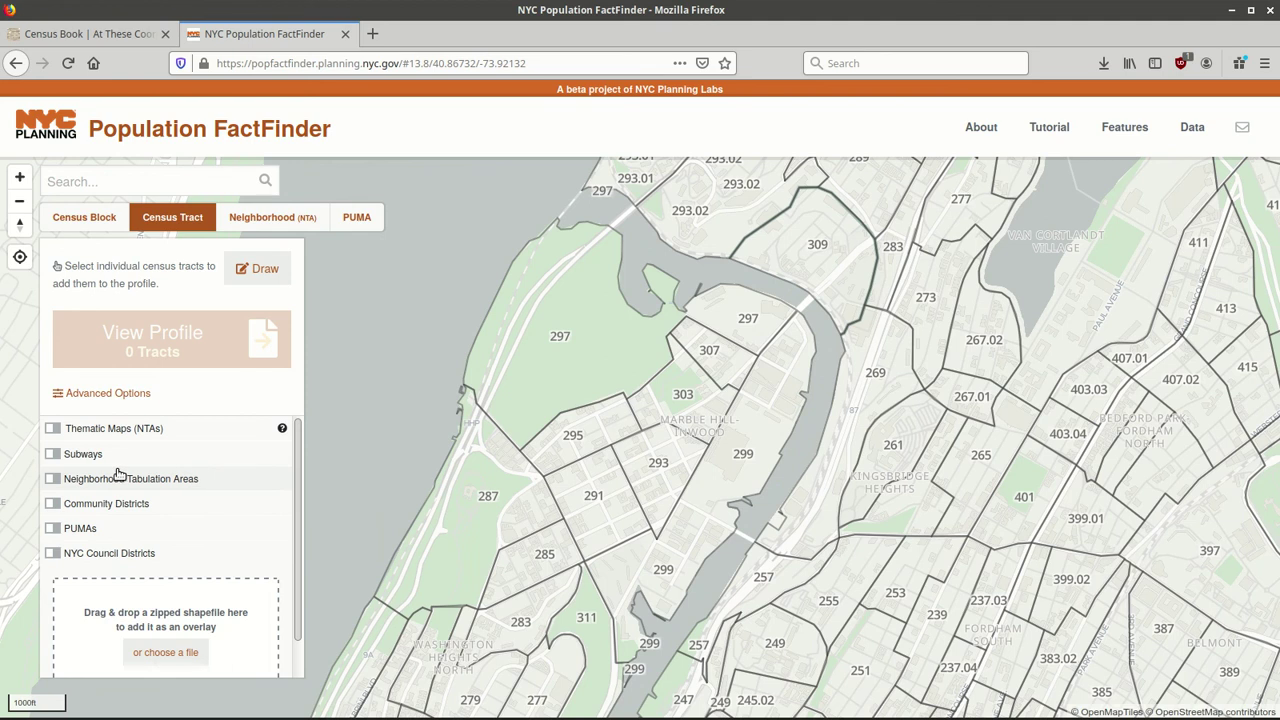
pyautogui.click(80, 455)
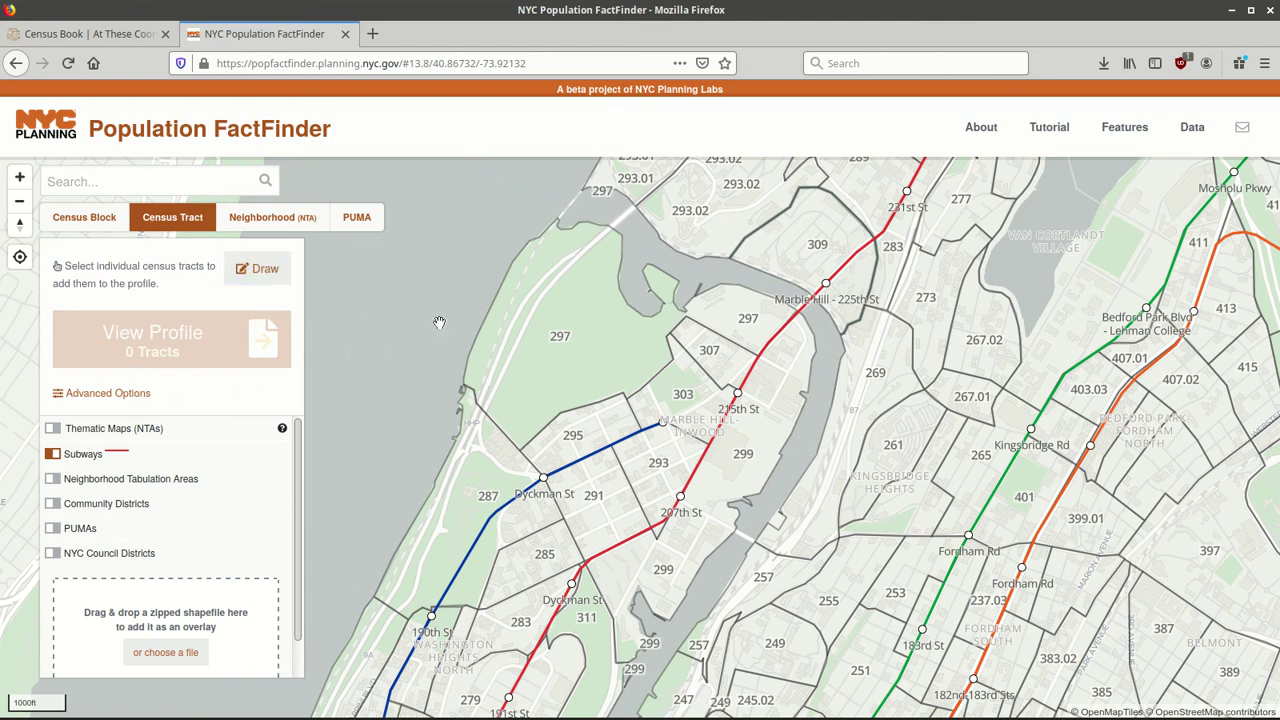
# - Select census tracts with a radius of about 1,018 ft around the blue subway line's northern terminal, and clear that selection
pyautogui.click(28, 178)
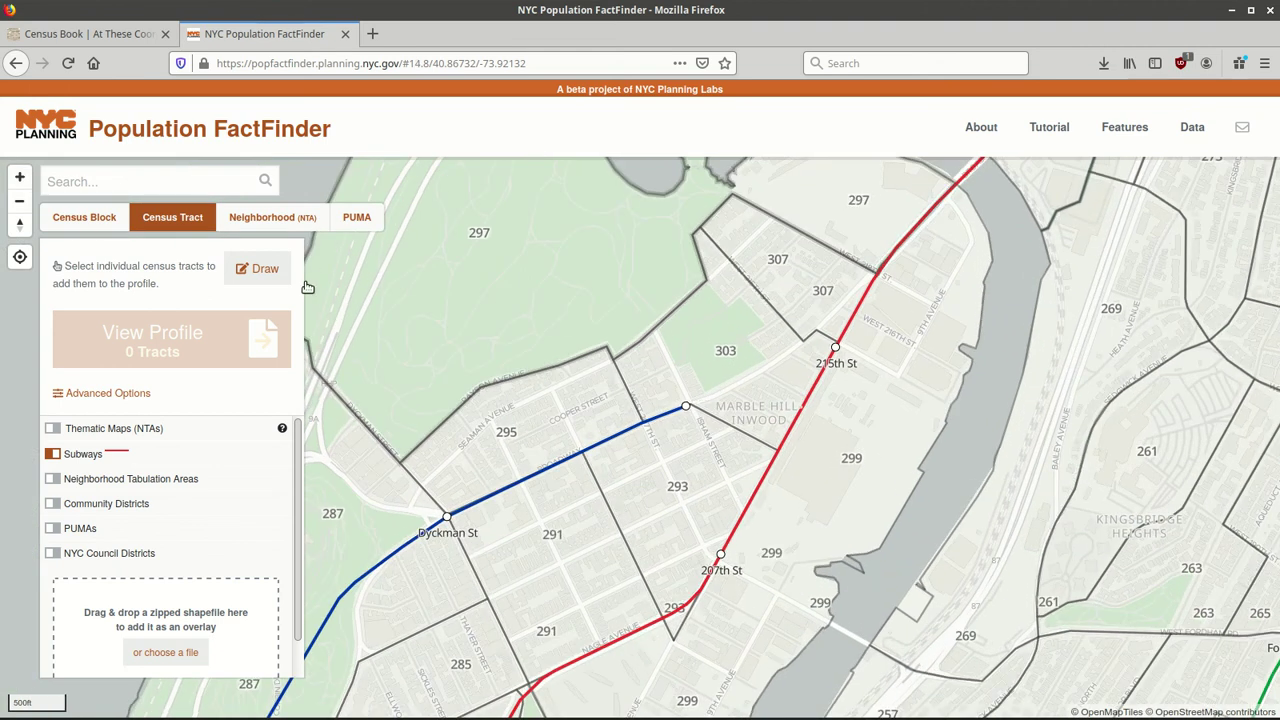
pyautogui.click(268, 272)
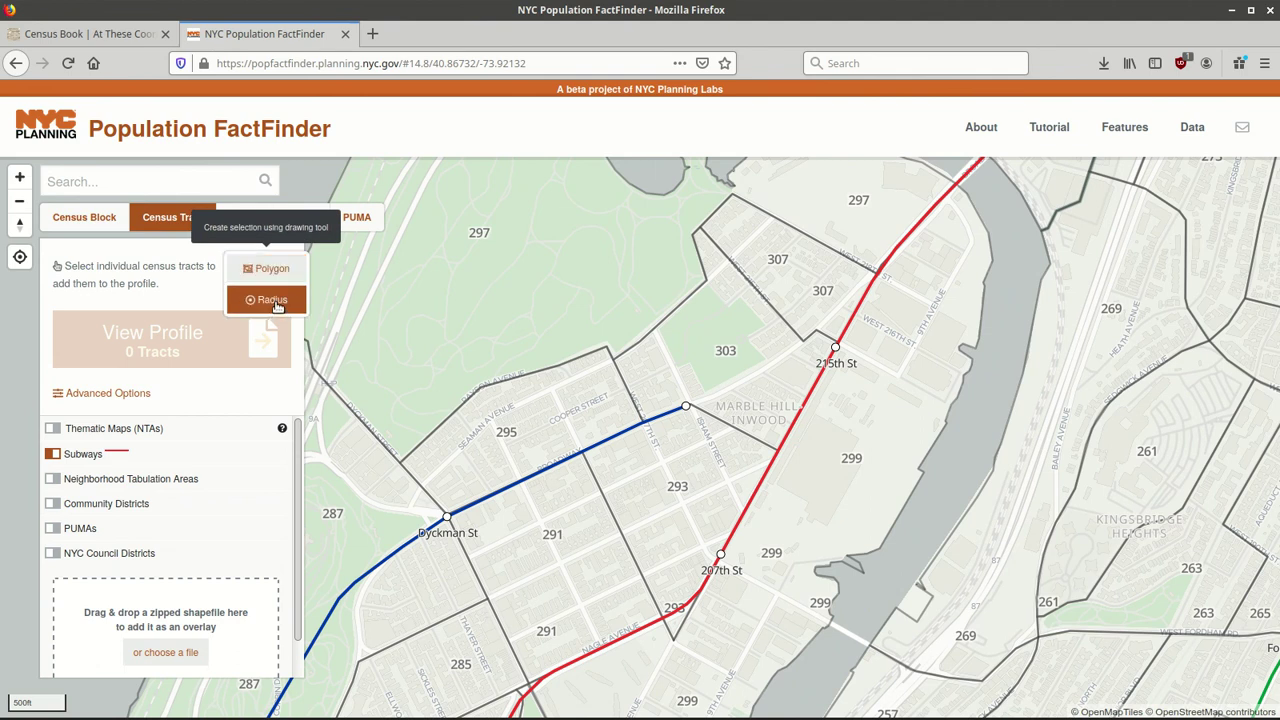
pyautogui.click(272, 300)
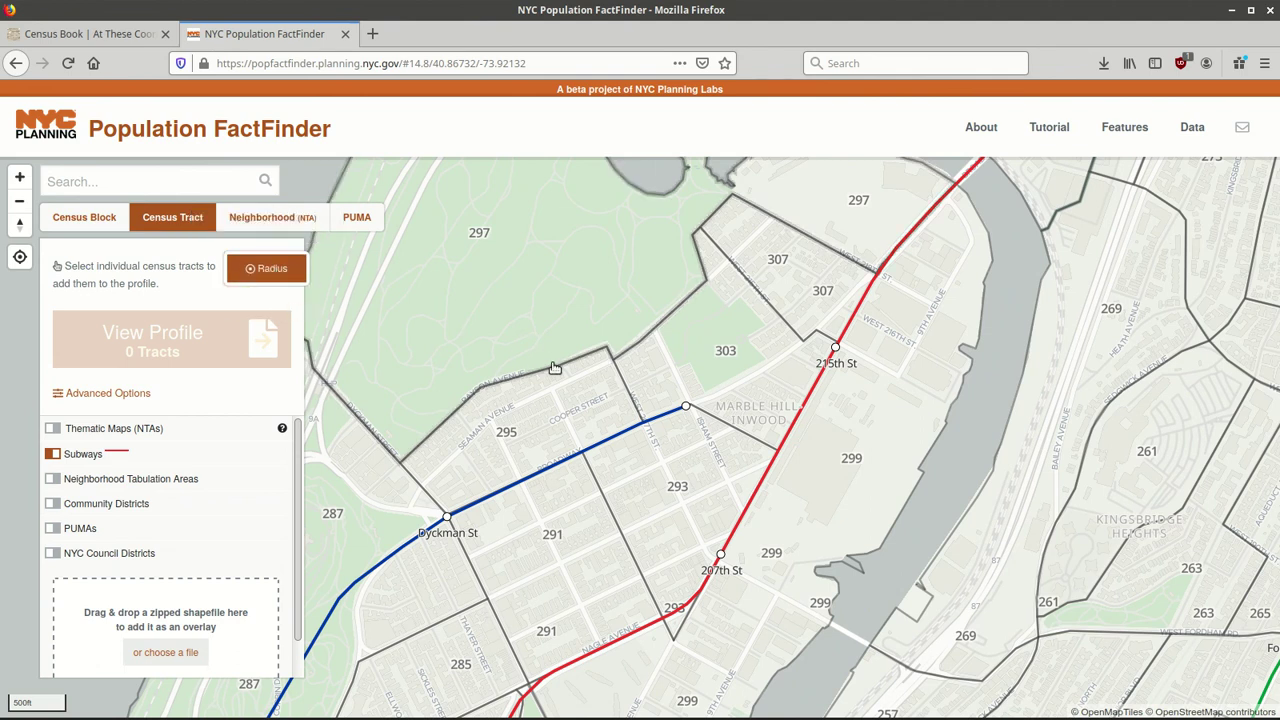
pyautogui.click(687, 409)
pyautogui.click(710, 424)
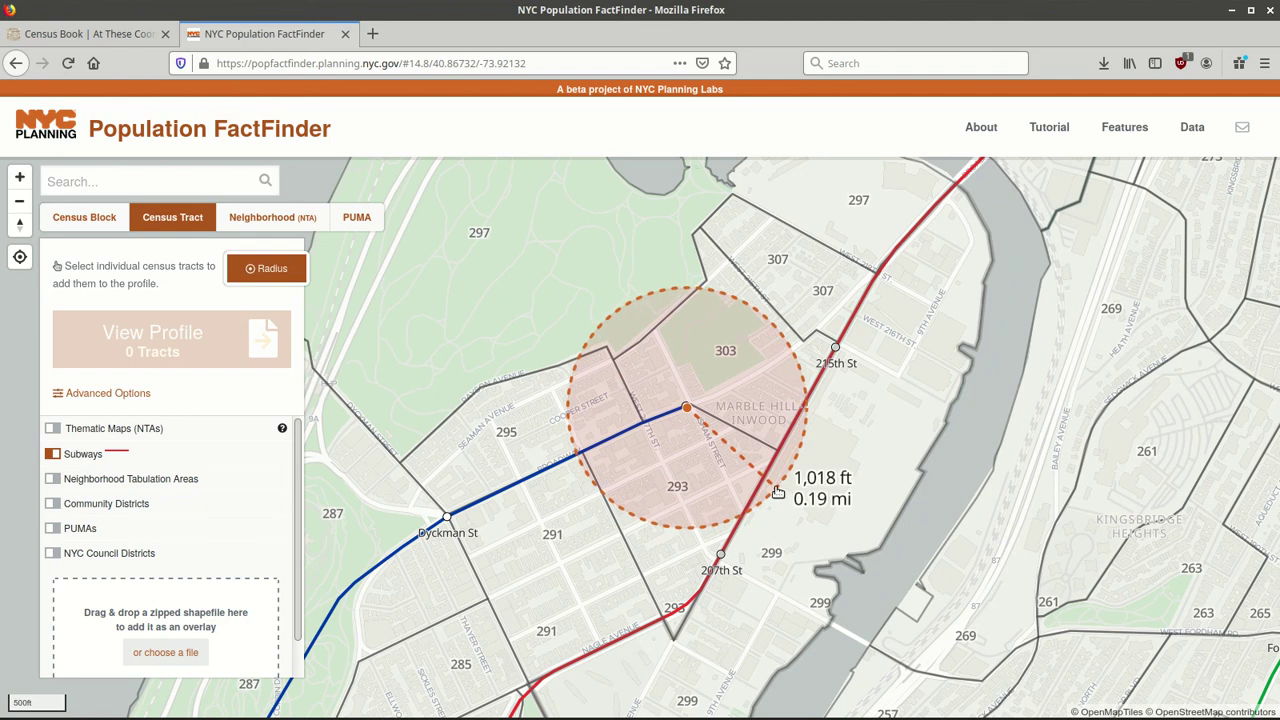
pyautogui.click(778, 492)
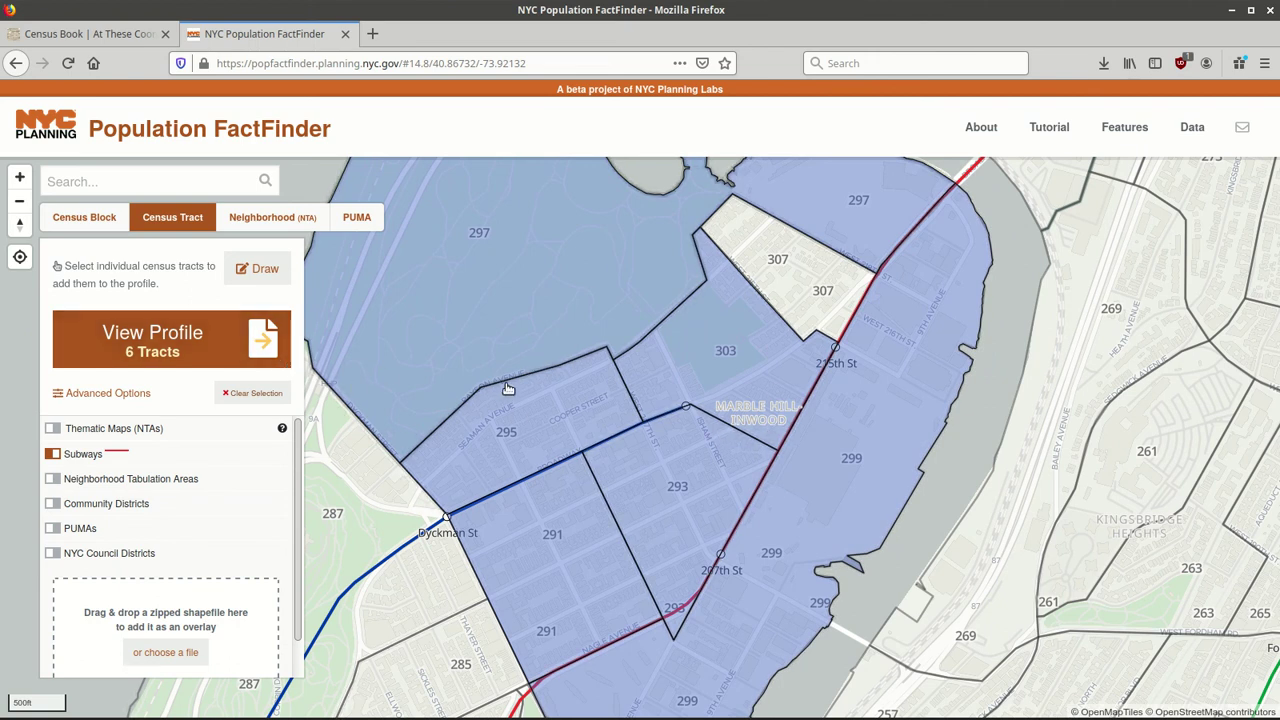
pyautogui.click(262, 393)
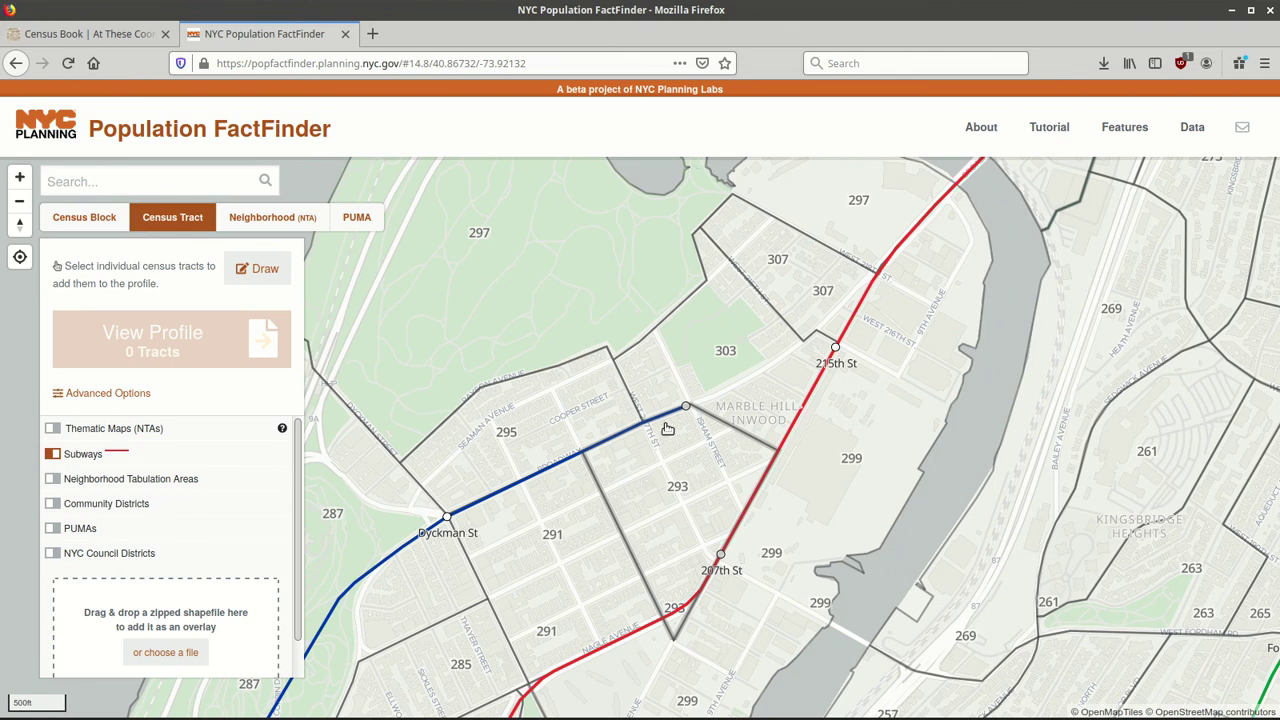
# - Switch to the Census Book page on At These Coordinates and read the book's description
pyautogui.click(125, 34)
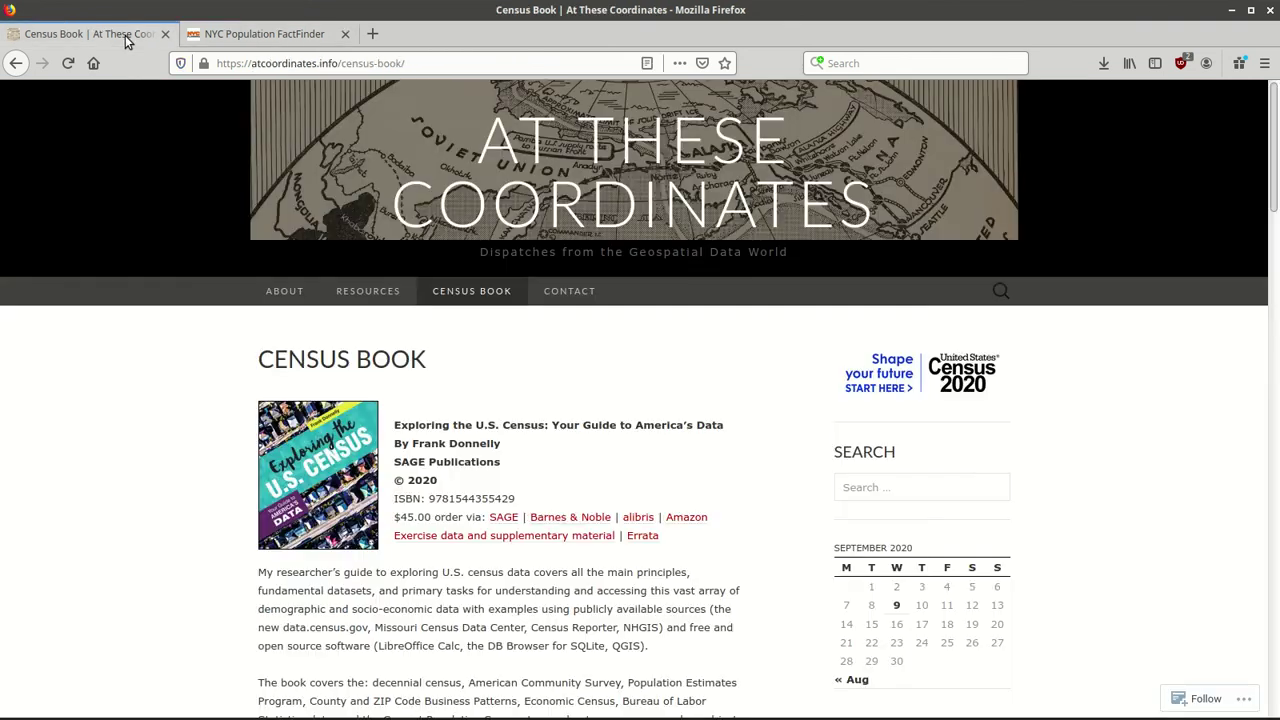
pyautogui.scroll(-3, 640, 400)
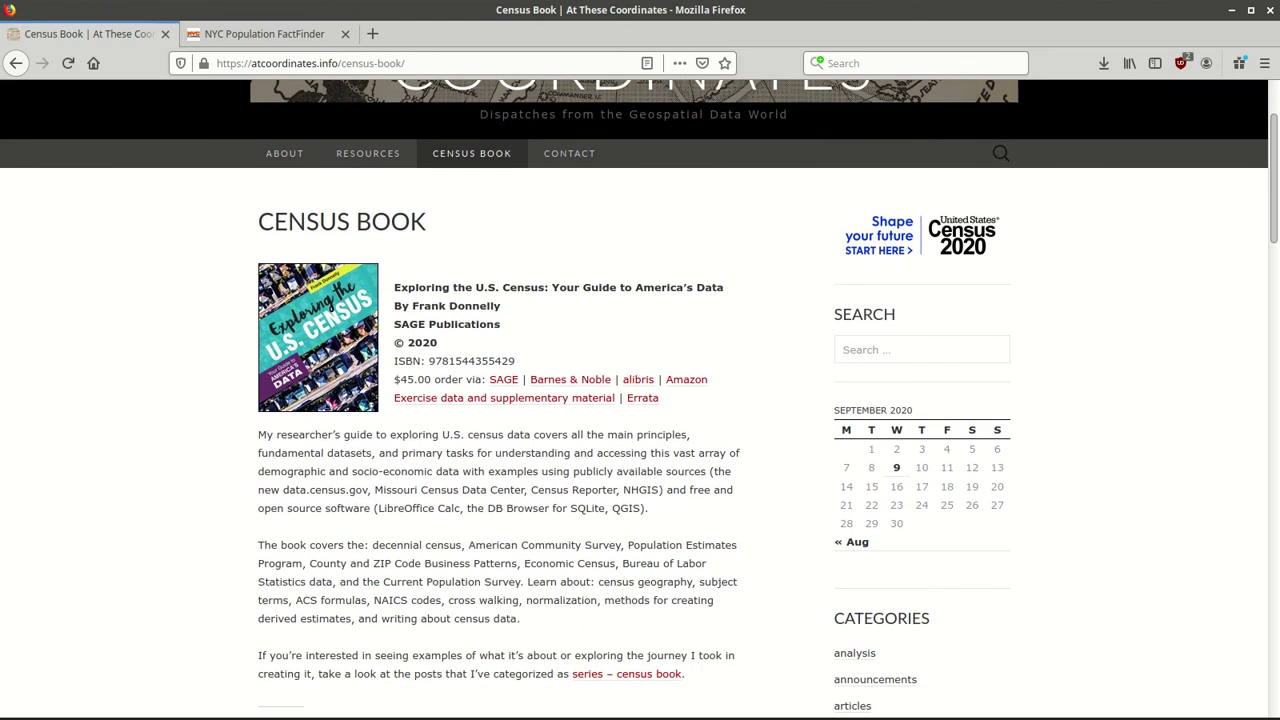
pyautogui.scroll(-1, 640, 400)
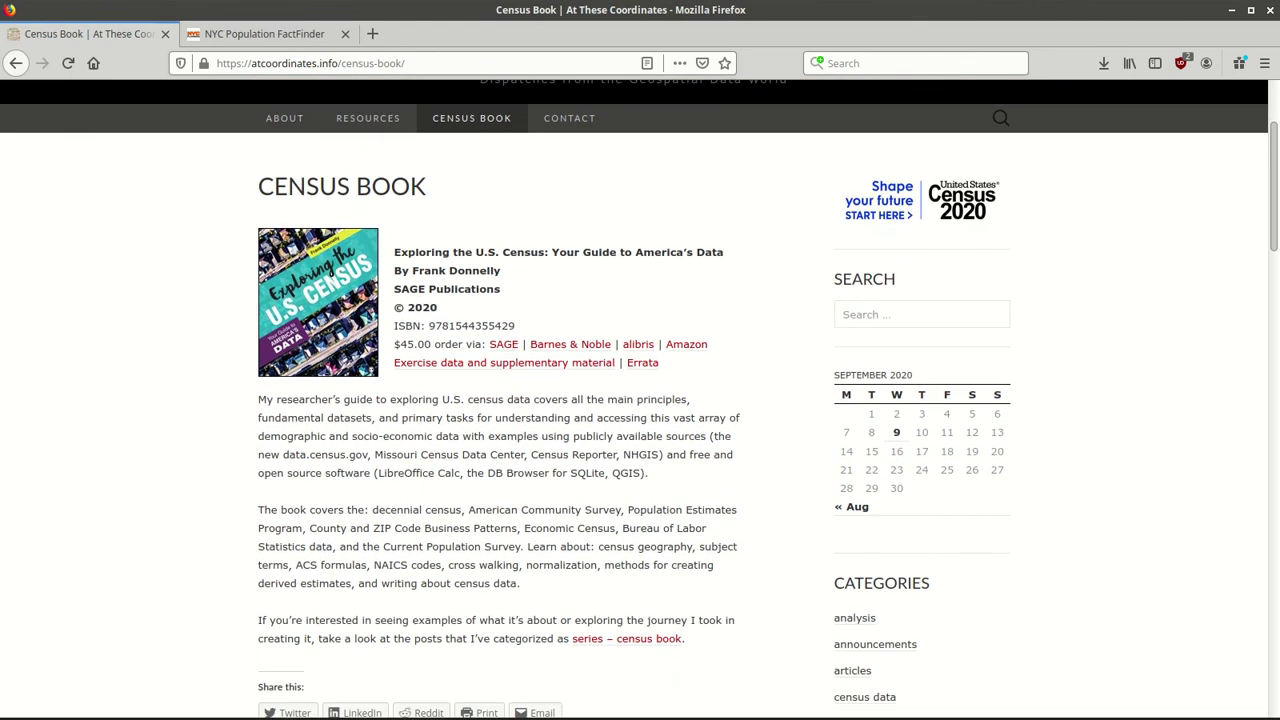